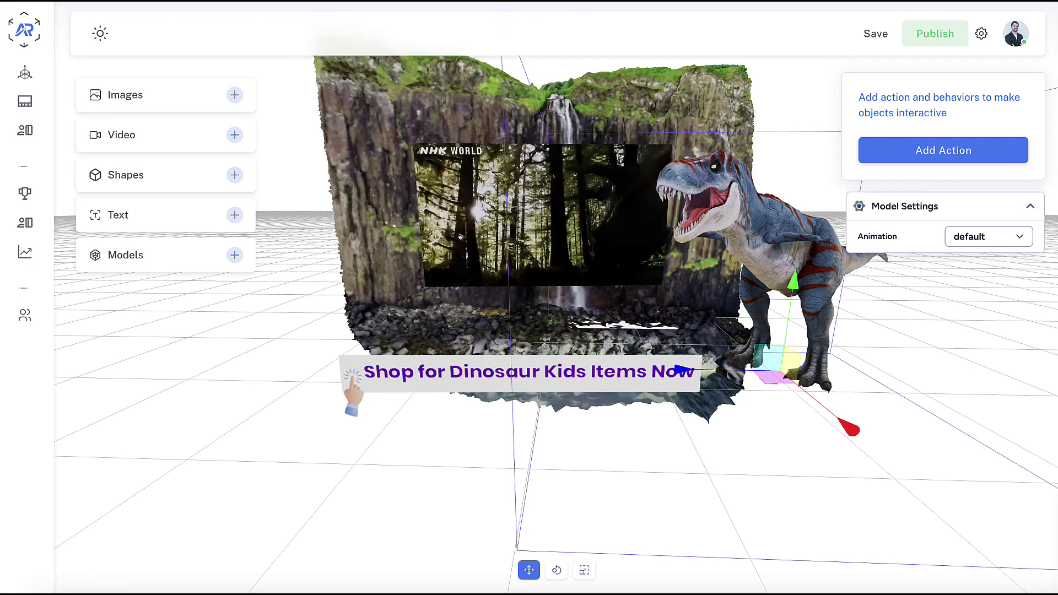
Start a new project from Projects and preview the Art Studio template, orbiting its painting-studio scene.
left_click(24, 73)
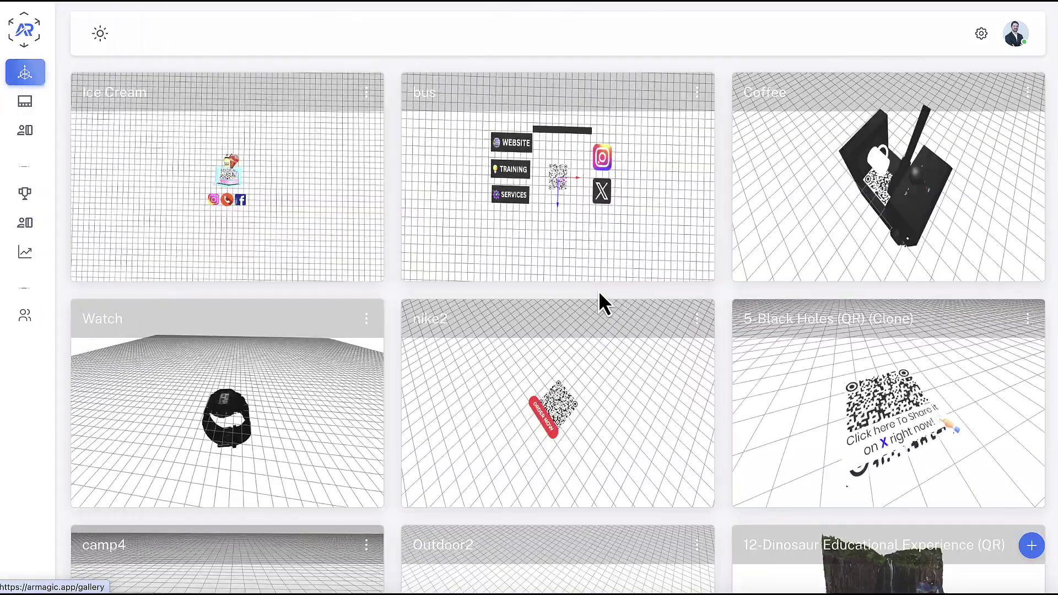
left_click(1032, 546)
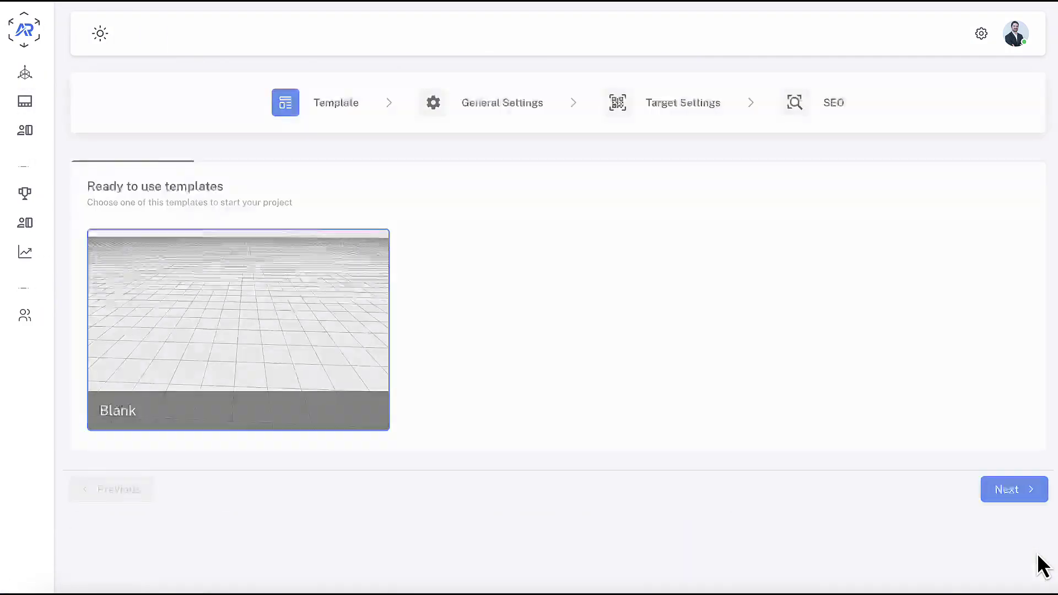
scroll(812, 425, "down", 1)
scroll(812, 425, "down", 5)
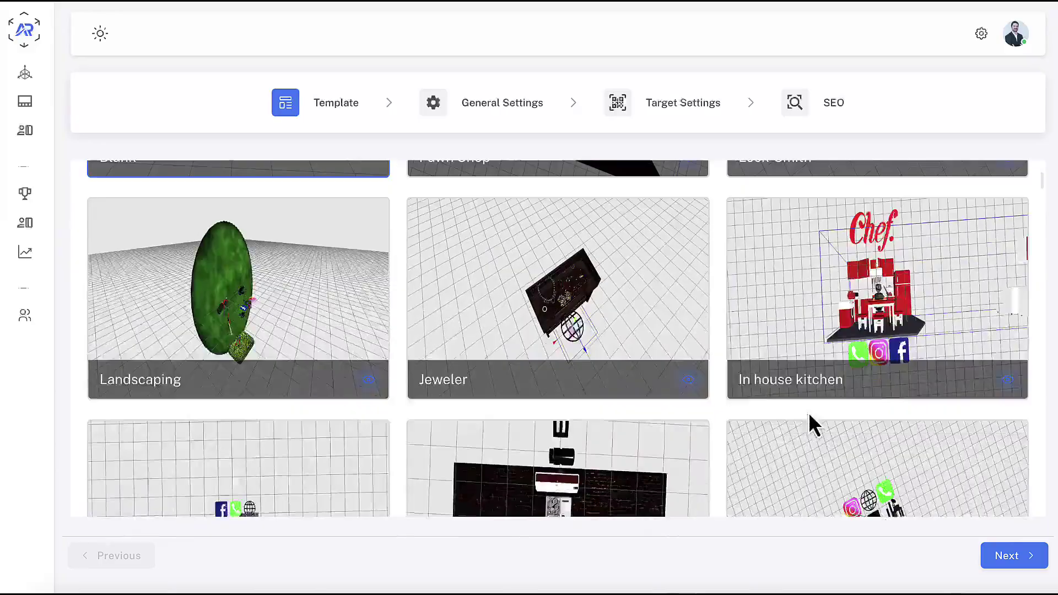
scroll(812, 425, "down", 5)
scroll(813, 425, "down", 5)
scroll(813, 425, "down", 5)
scroll(812, 424, "down", 4)
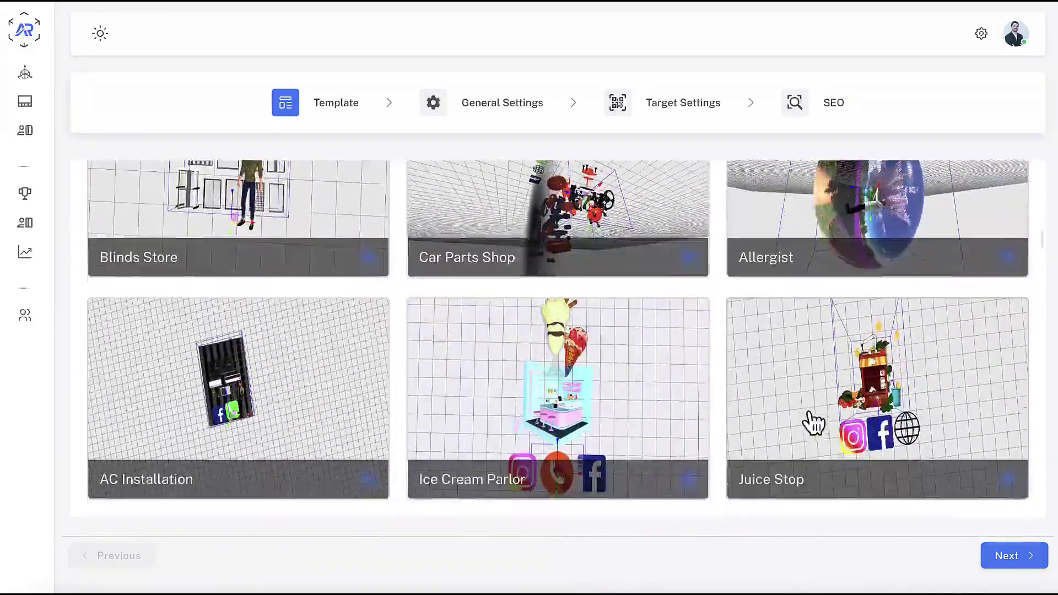
scroll(813, 425, "down", 3)
scroll(813, 425, "down", 1)
scroll(813, 425, "down", 3)
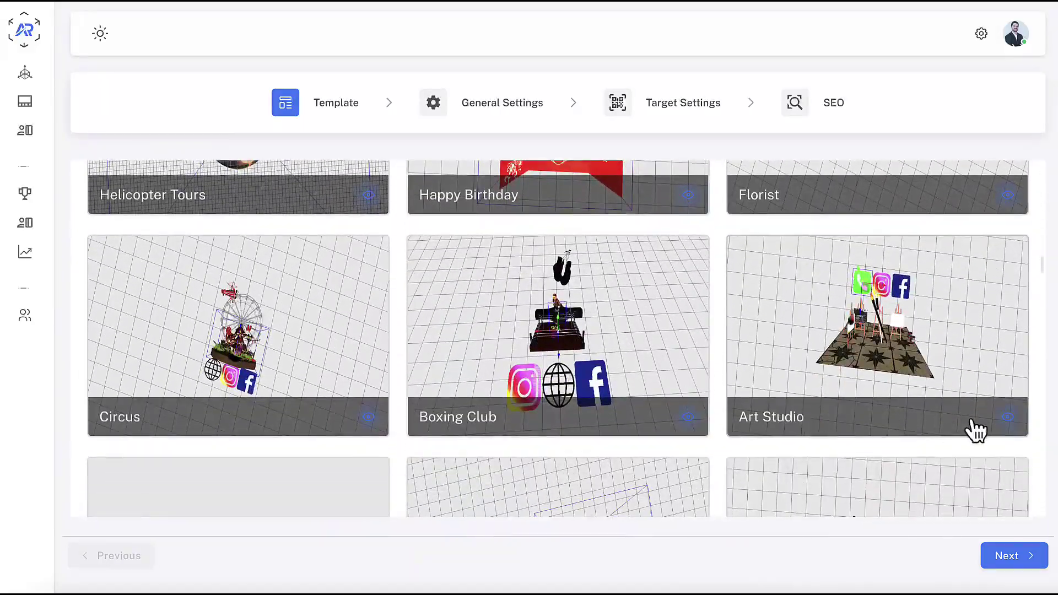
left_click(1010, 422)
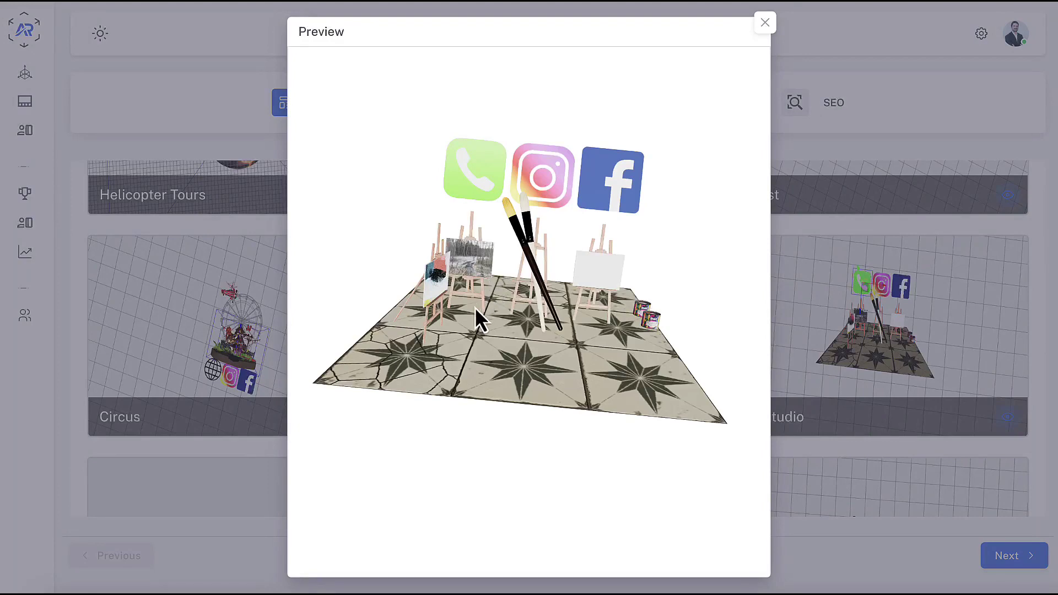
mouse_move(508, 403)
left_mouse_down()
mouse_move(519, 328)
mouse_move(503, 339)
mouse_move(499, 392)
mouse_move(492, 331)
mouse_move(549, 325)
mouse_move(545, 338)
mouse_move(476, 342)
mouse_move(478, 358)
mouse_move(561, 258)
left_mouse_up()
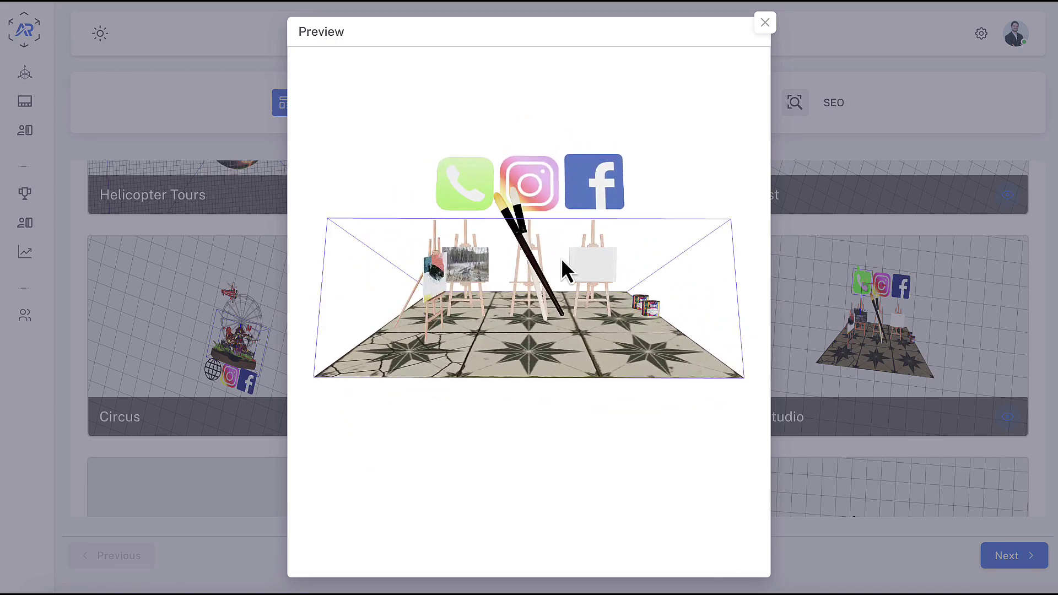
left_click(763, 28)
Create the project named Art with a QR code target and expand its Dots Options.
left_click(1013, 555)
left_click(374, 192)
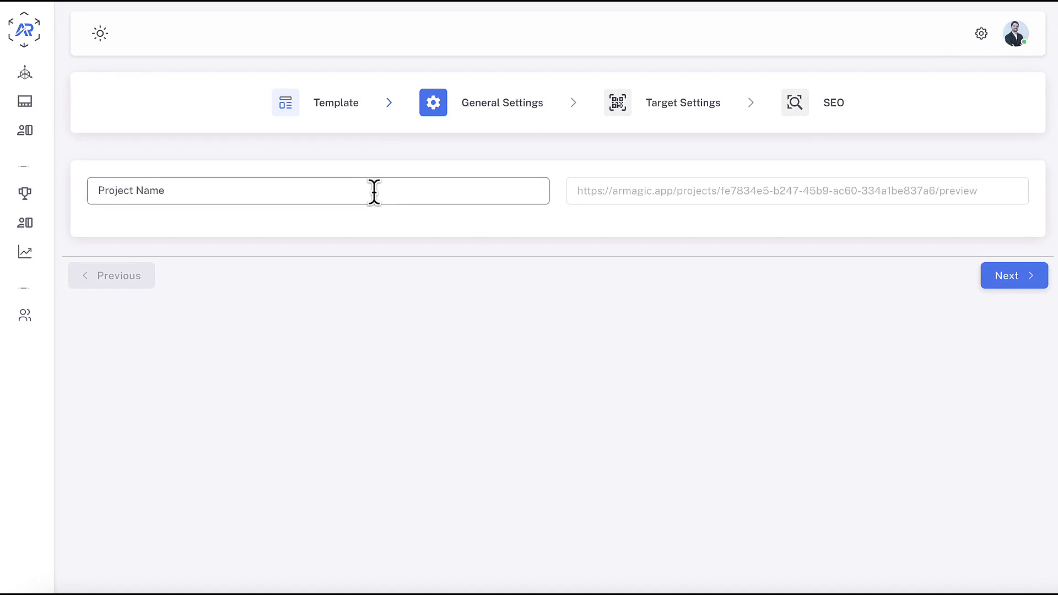
type("Art")
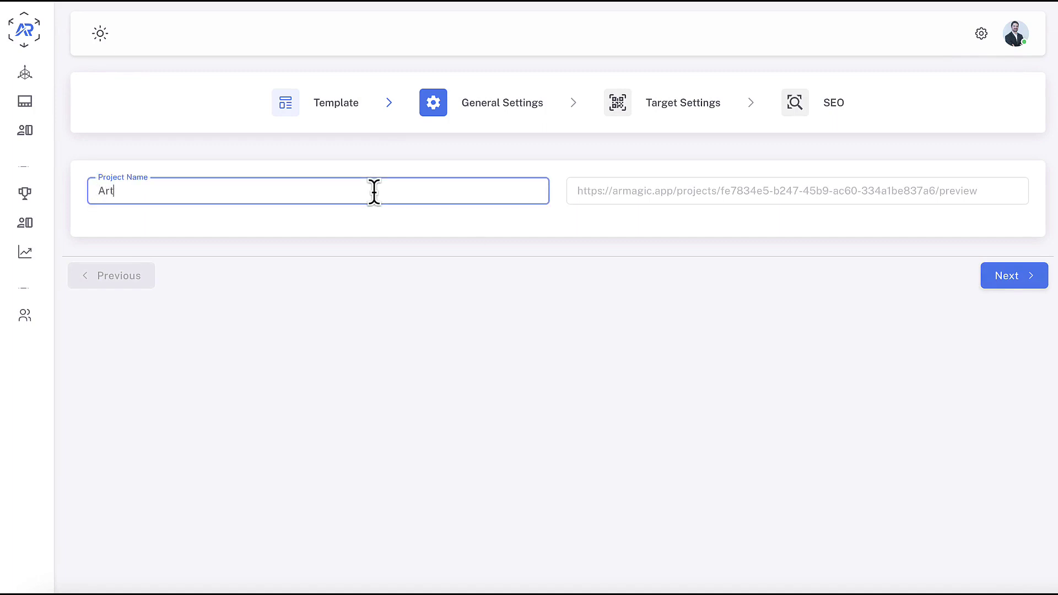
left_click(1013, 276)
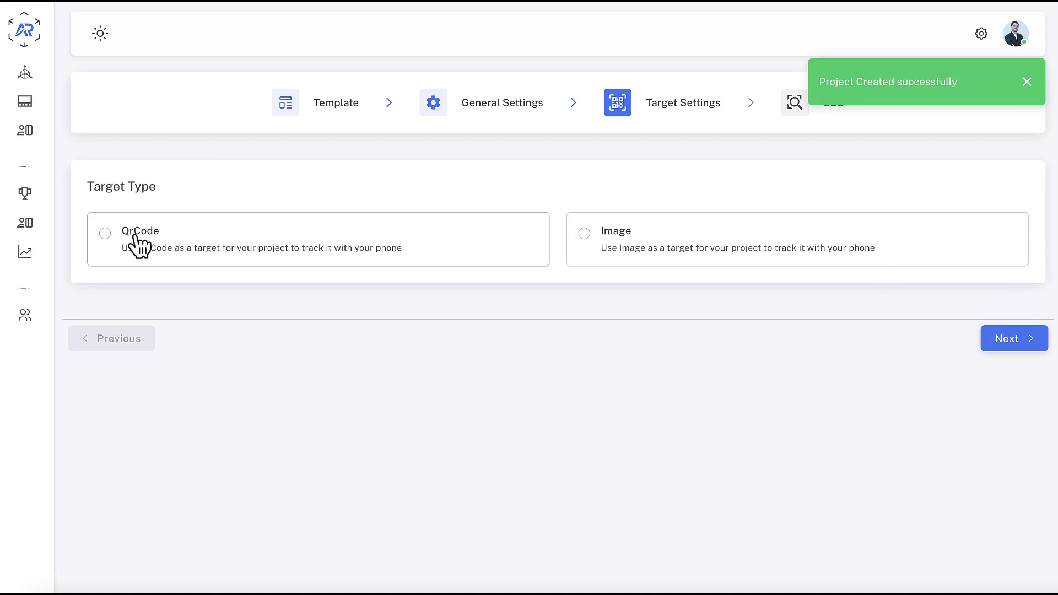
left_click(105, 233)
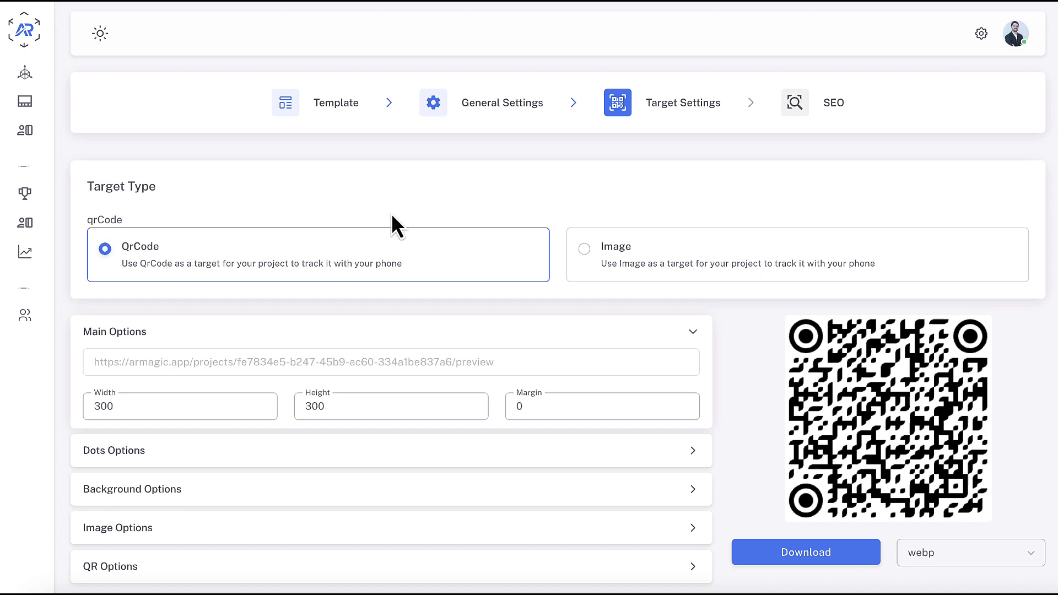
scroll(405, 236, "down", 2)
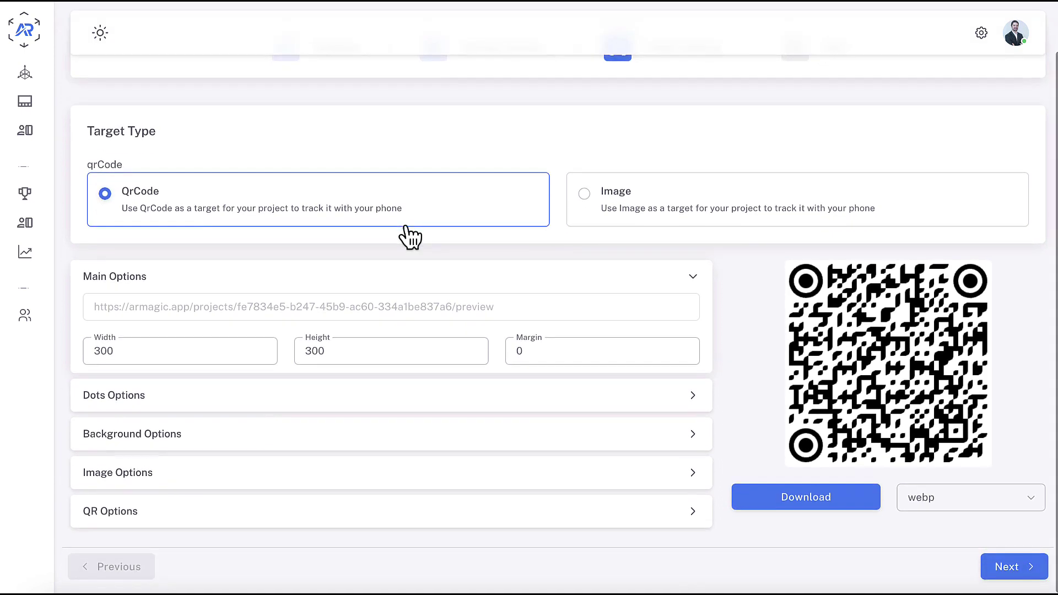
left_click(397, 409)
scroll(389, 409, "down", 3)
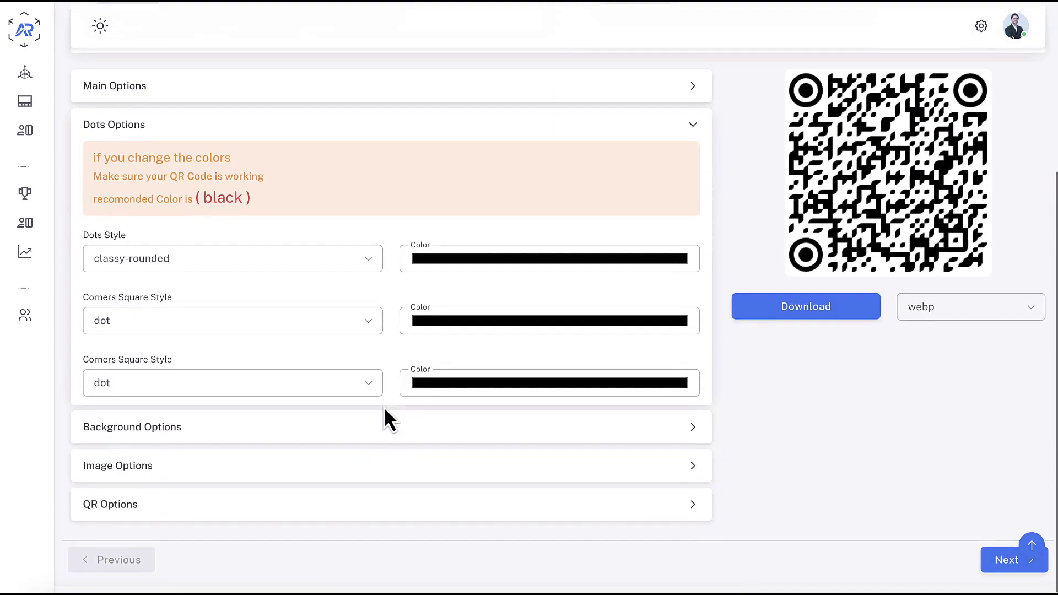
scroll(384, 407, "up", 5)
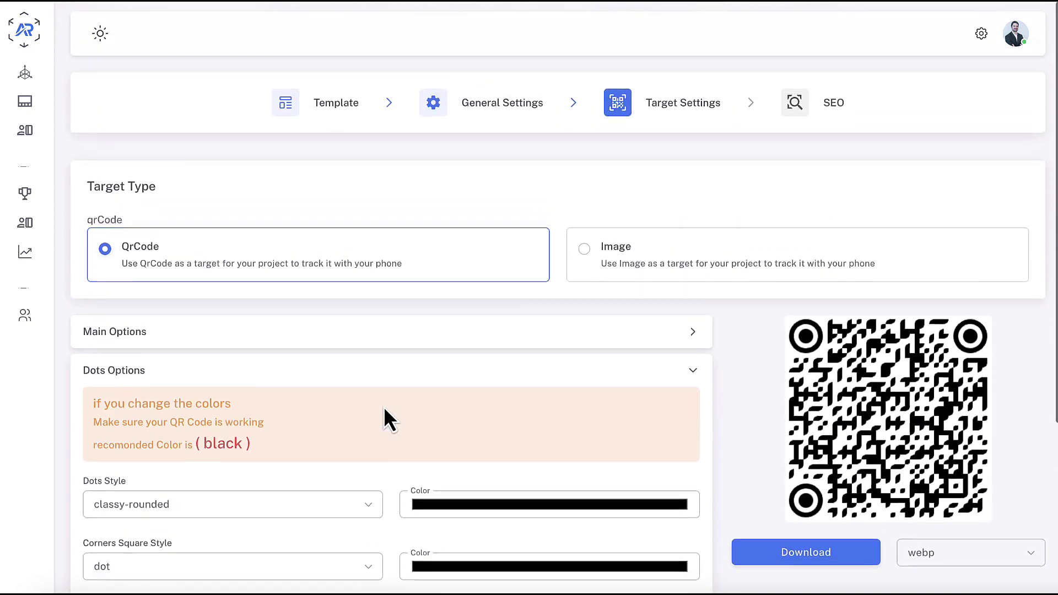
scroll(383, 407, "down", 3)
scroll(384, 407, "down", 3)
scroll(384, 406, "down", 1)
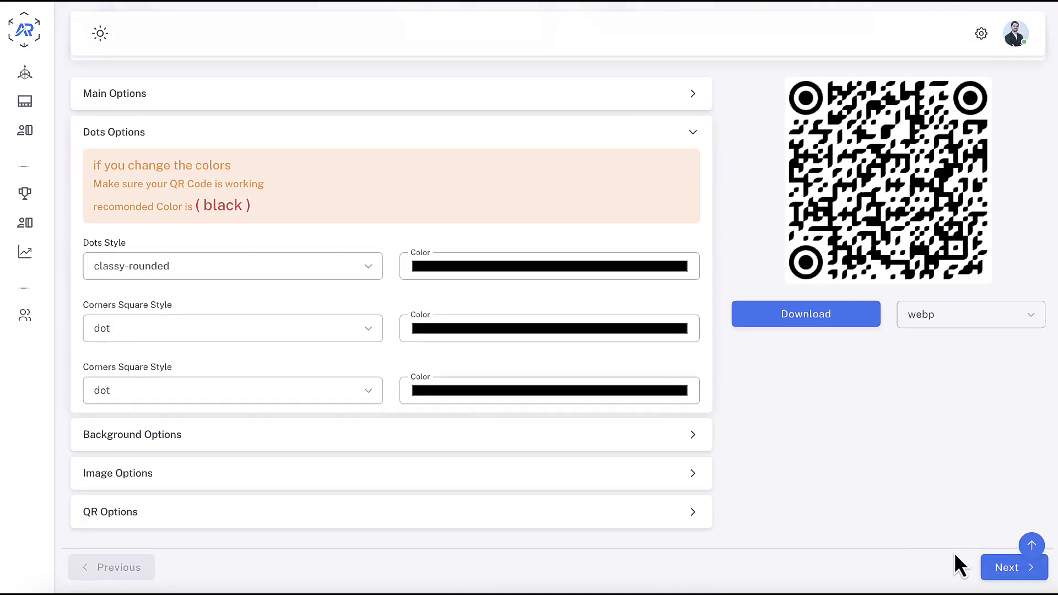
Save the QR target, skip past the SEO webpage title, and submit to open the scene editor.
left_click(1001, 569)
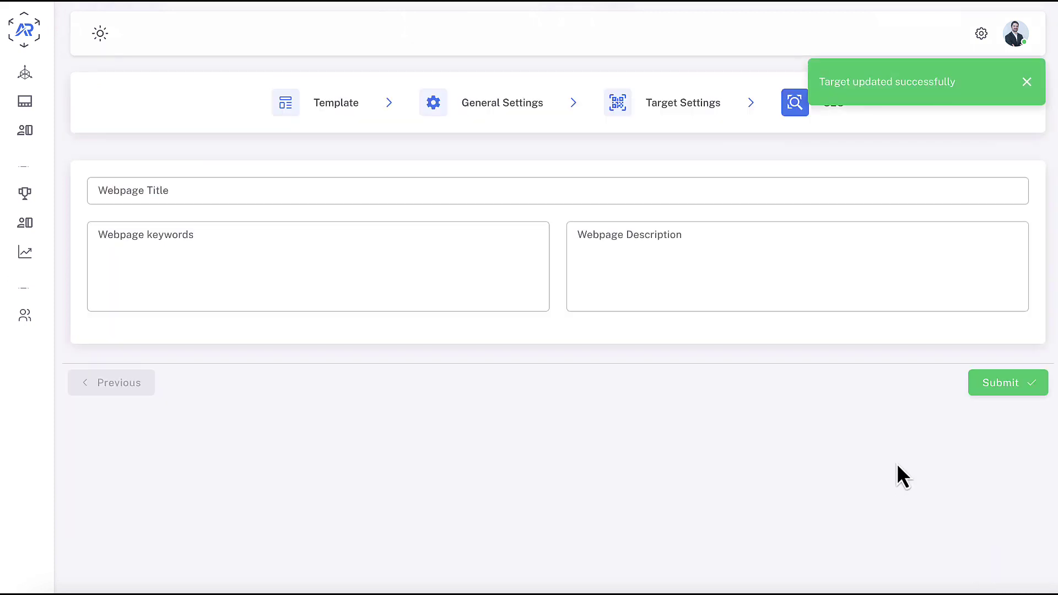
left_click(487, 190)
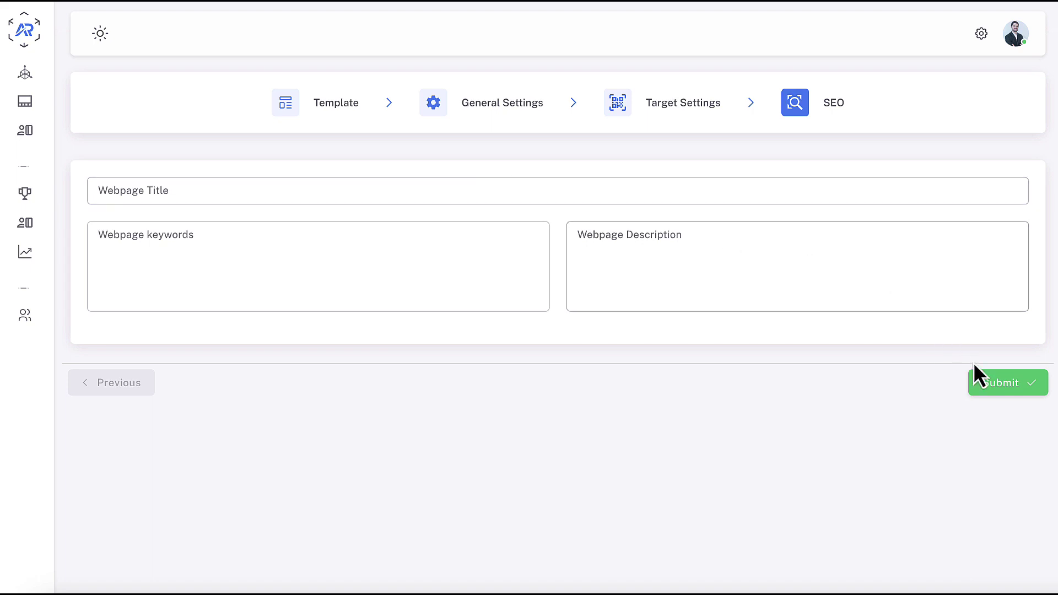
left_click(1001, 383)
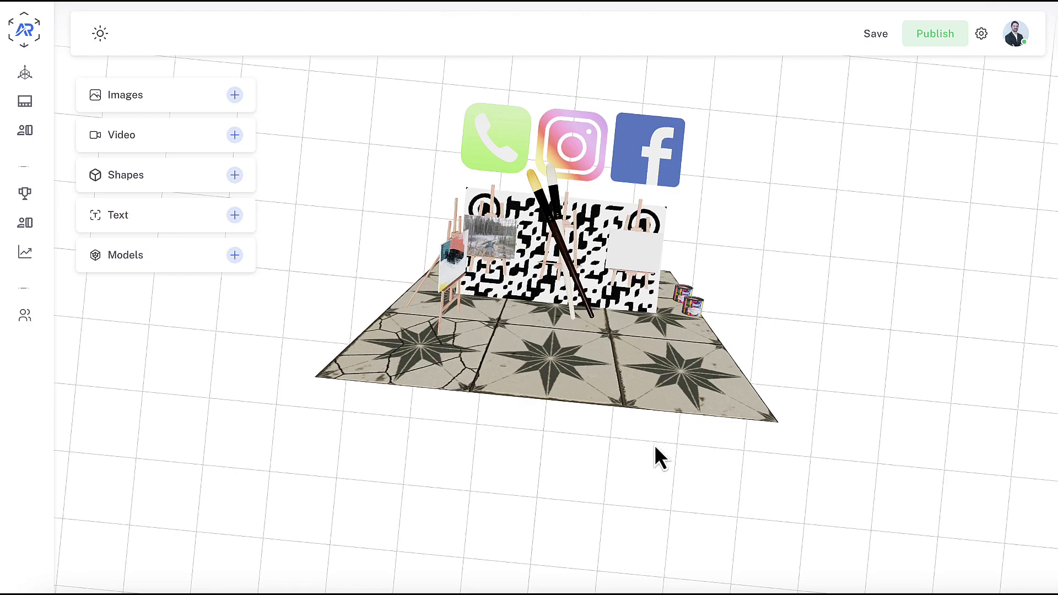
Orbit and tilt the view to inspect the Art Studio scene.
left_click_drag(654, 444, 664, 445)
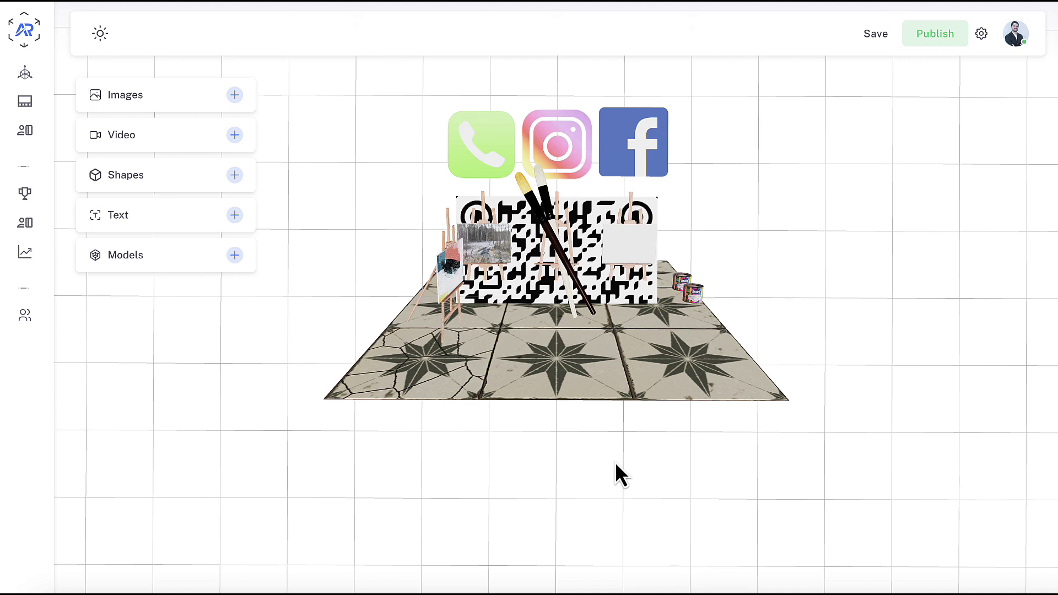
scroll(615, 462, "down", 1)
scroll(615, 462, "up", 6)
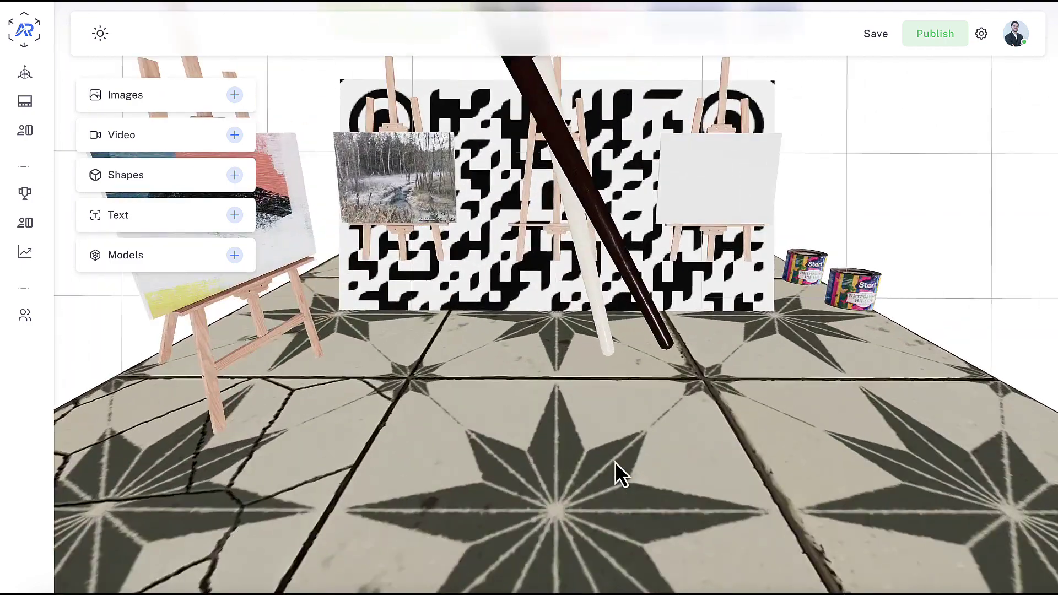
scroll(616, 462, "down", 5)
mouse_move(615, 462)
left_mouse_down()
mouse_move(612, 412)
mouse_move(626, 500)
mouse_move(648, 494)
mouse_move(611, 502)
left_mouse_up()
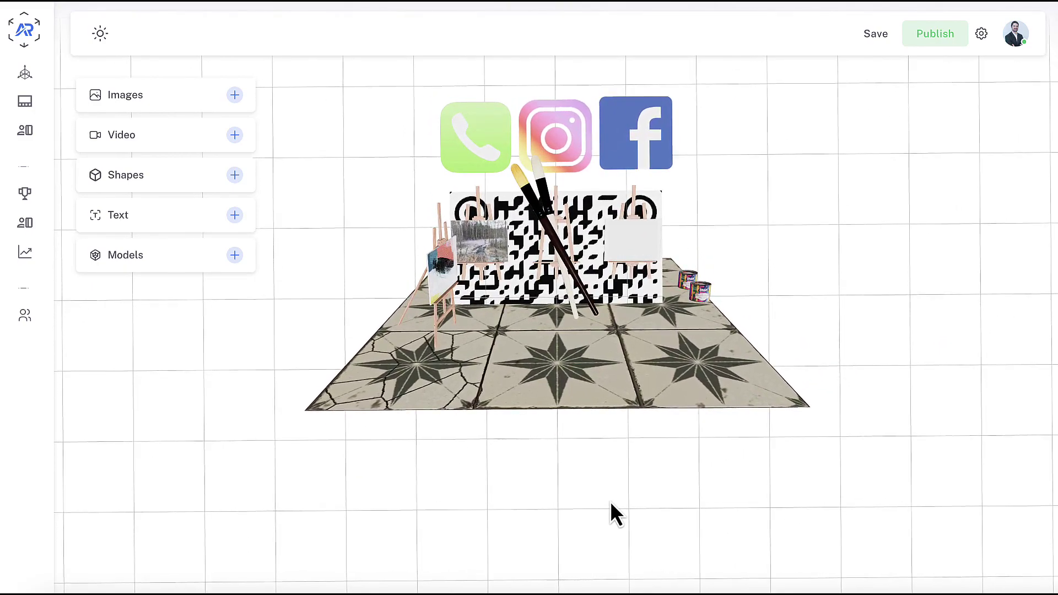
Nudge, rotate and slightly shrink the Facebook icon, then select the Instagram icon.
left_click(640, 135)
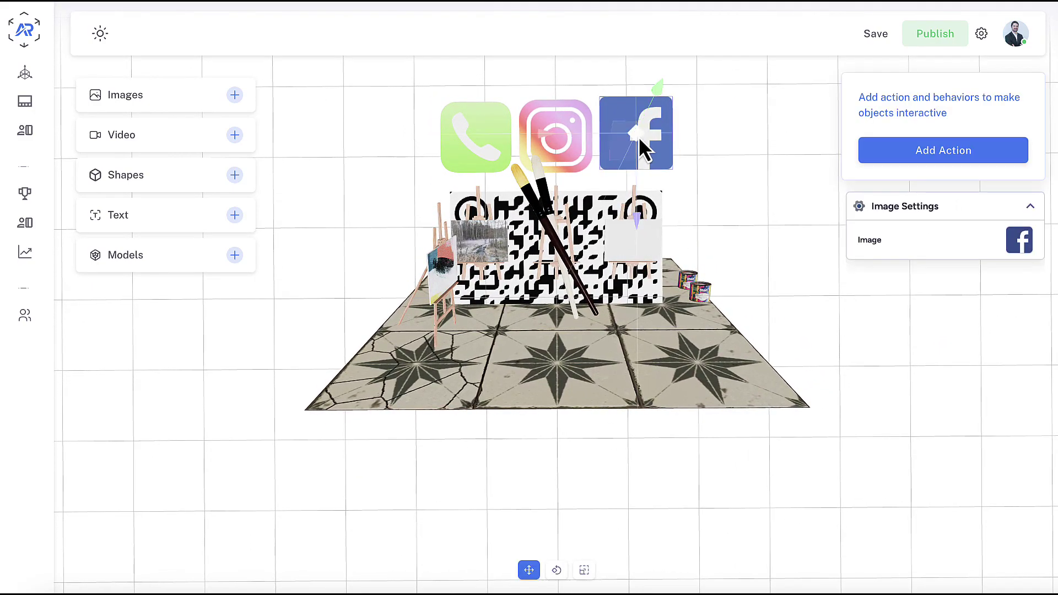
mouse_move(636, 137)
left_mouse_down()
mouse_move(694, 137)
mouse_move(637, 140)
left_mouse_up()
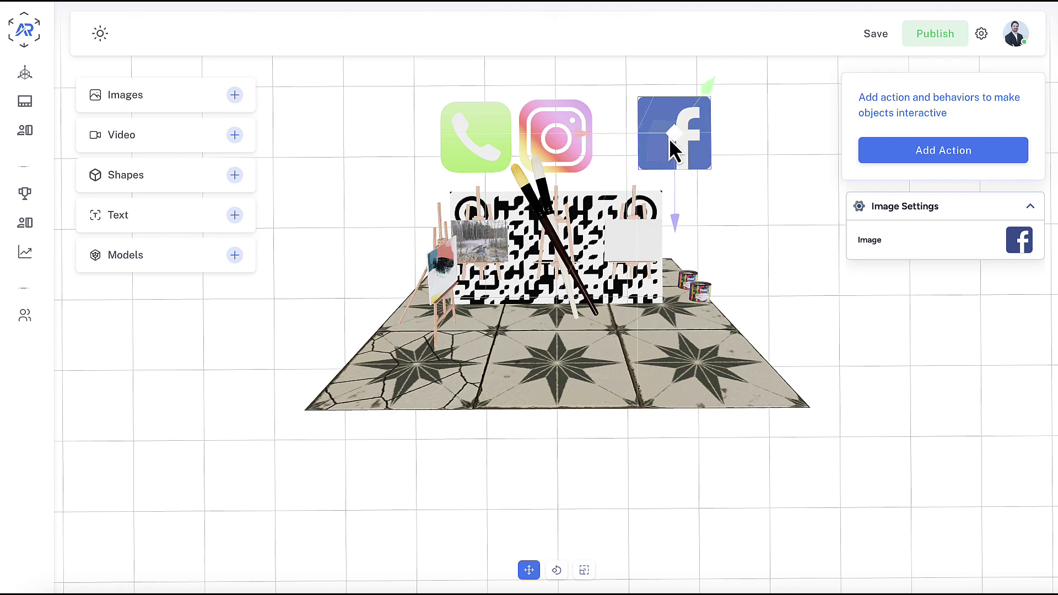
left_click(556, 569)
left_click_drag(654, 138, 654, 142)
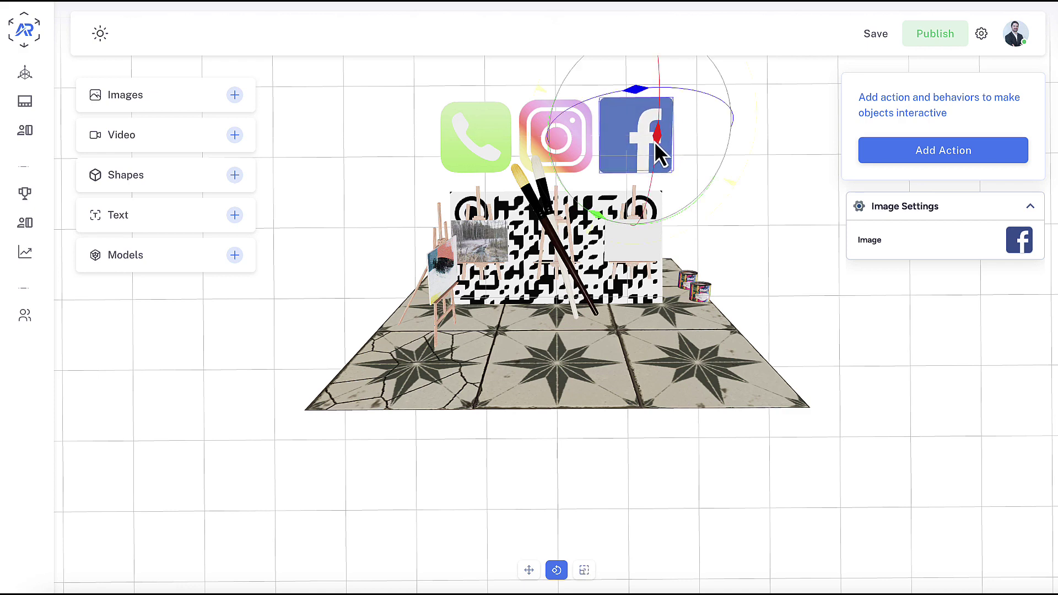
left_click(584, 569)
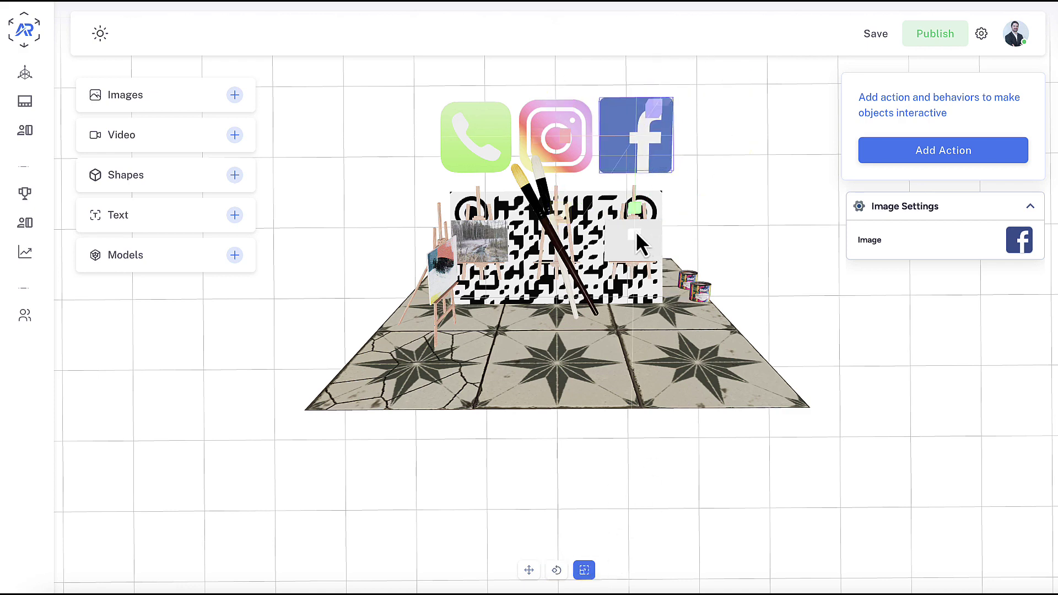
left_click_drag(634, 235, 641, 235)
left_click(642, 235)
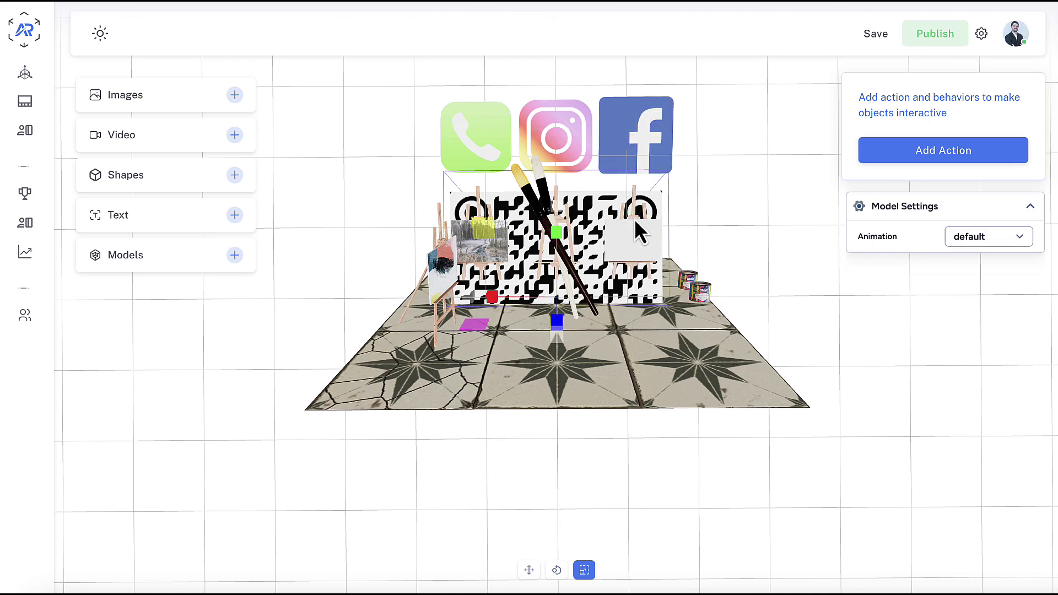
left_click(566, 120)
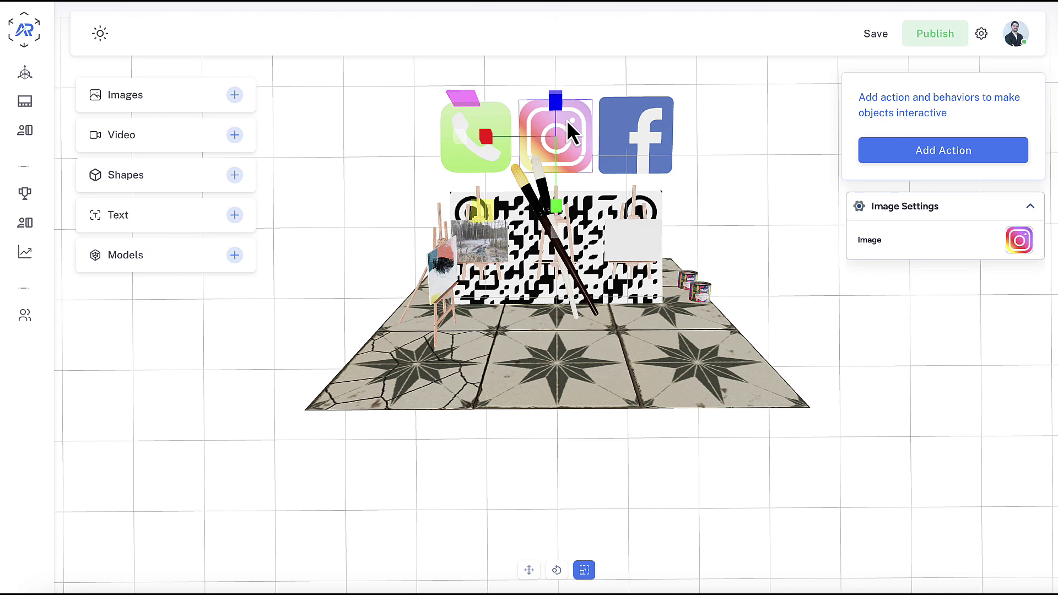
Give the Instagram icon an Open a Web Page action using the pasted Instagram URL.
left_click(924, 157)
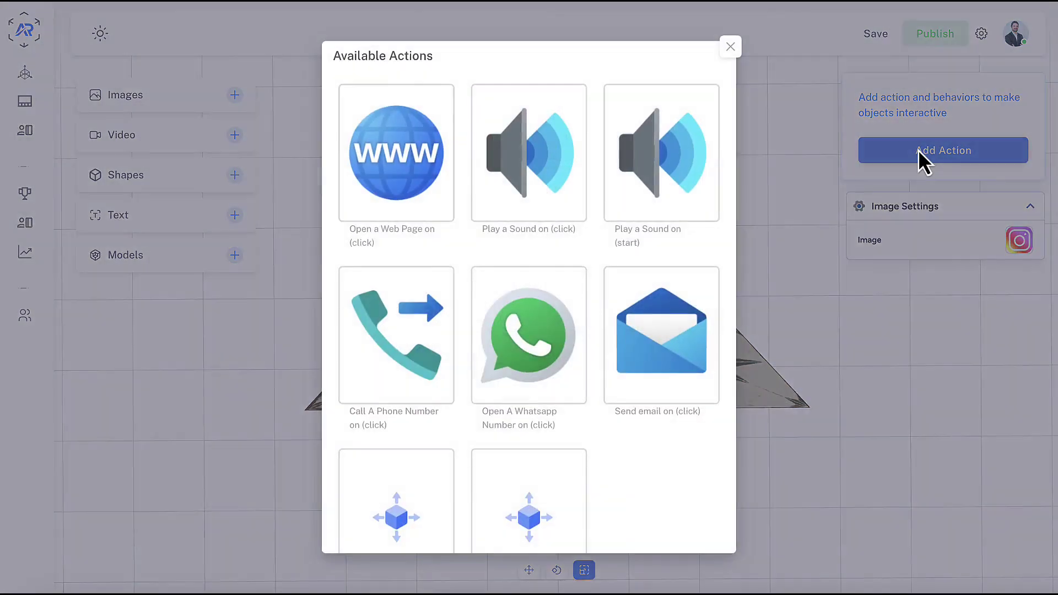
left_click(396, 153)
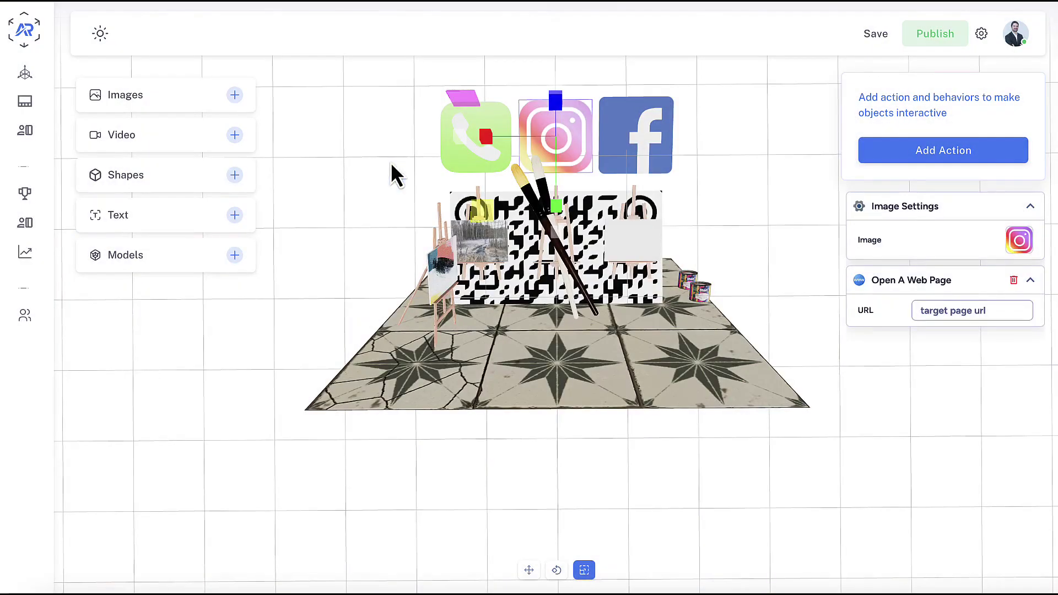
left_click(955, 311)
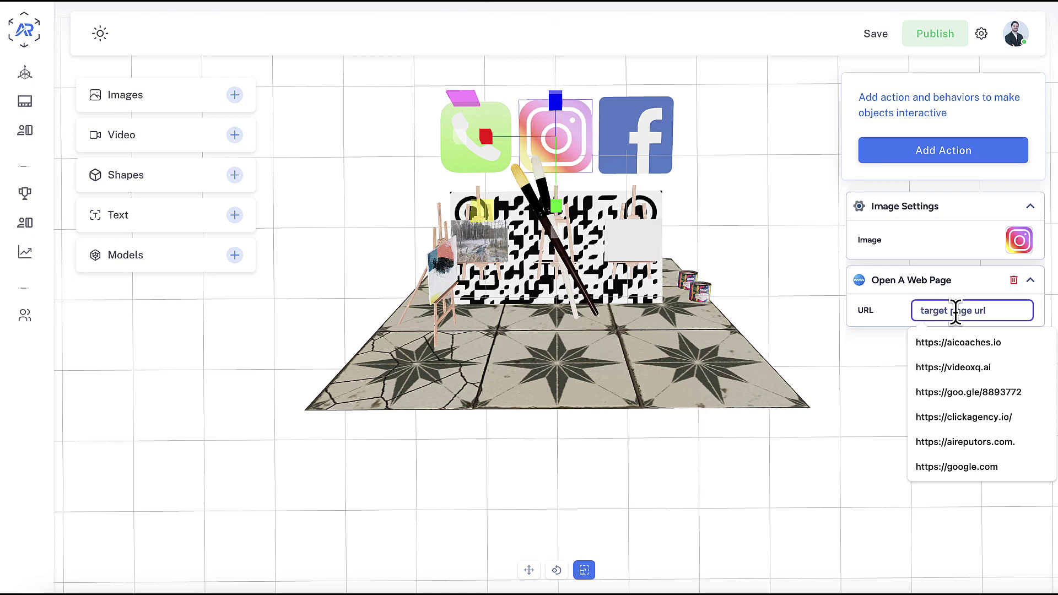
key("ctrl+v")
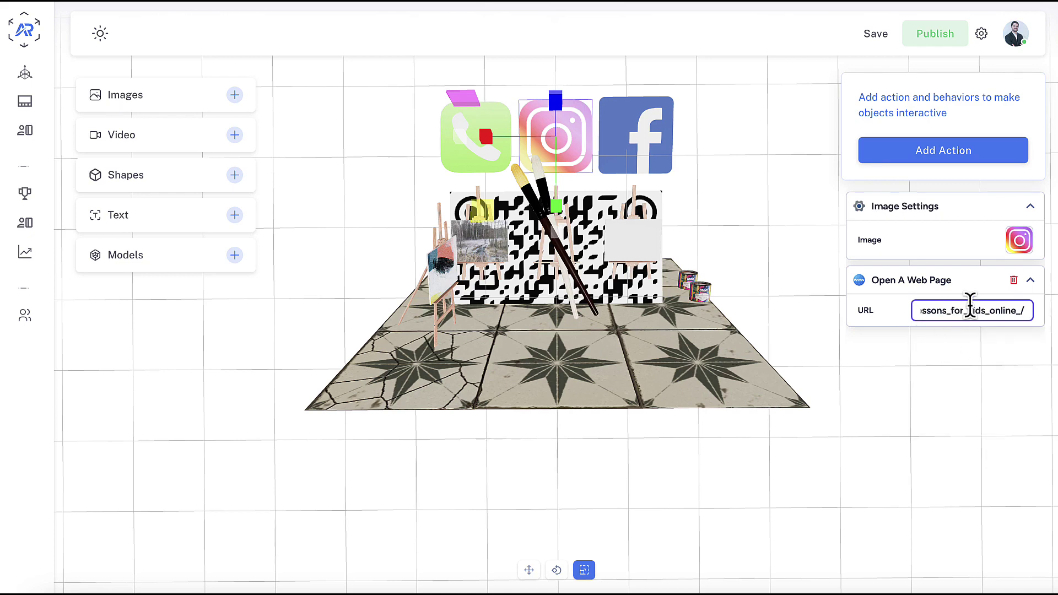
left_click_drag(1023, 310, 901, 312)
left_click(927, 358)
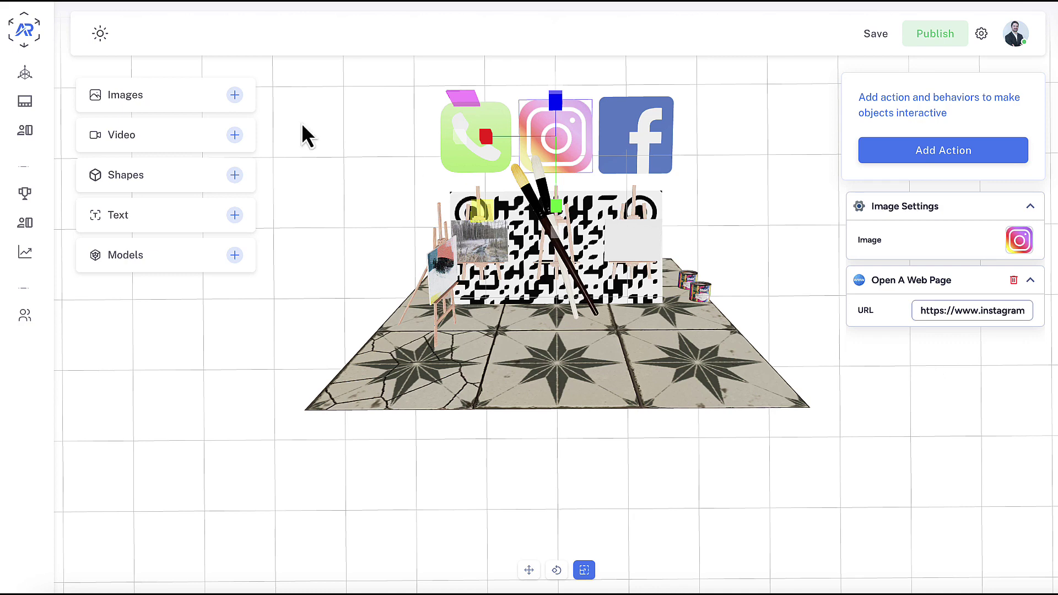
Add the caption 'Follow Us on On Social for Examples!' and move it above the social icons.
left_click(150, 217)
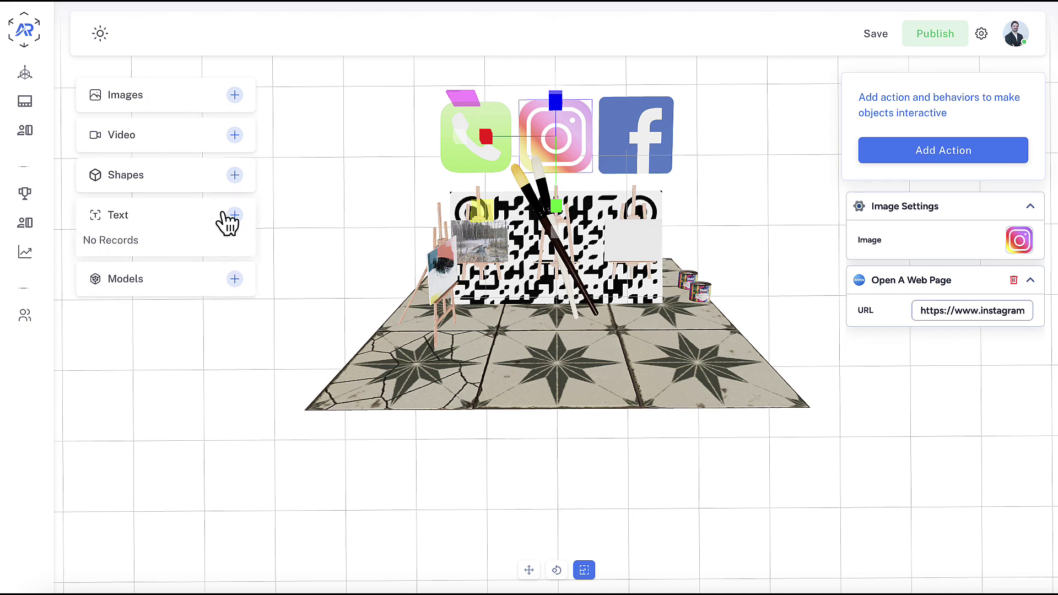
left_click(234, 216)
type("Follow Us on On Social for Examples!")
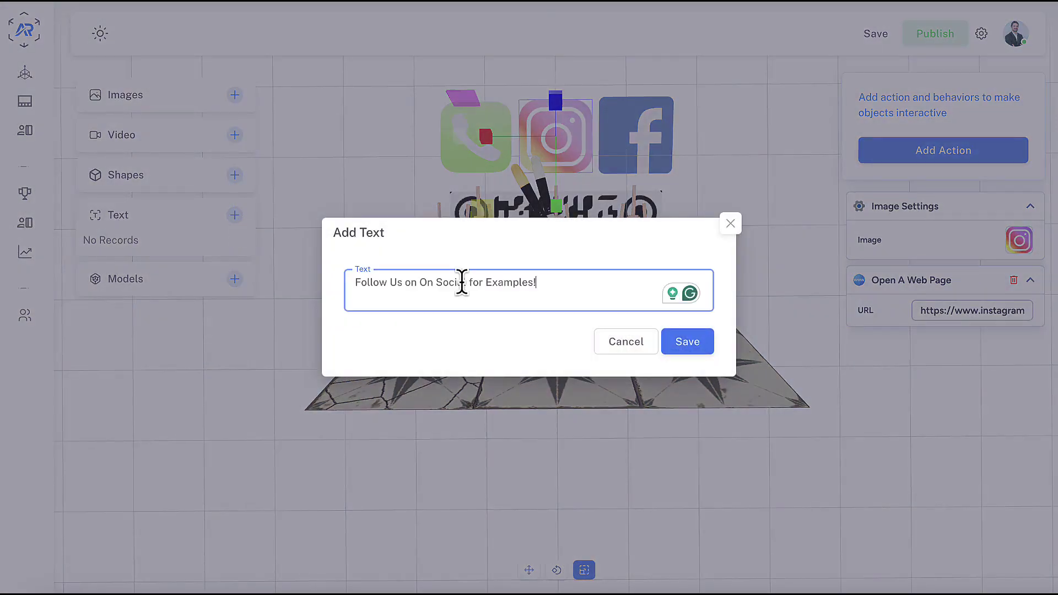
left_click(686, 342)
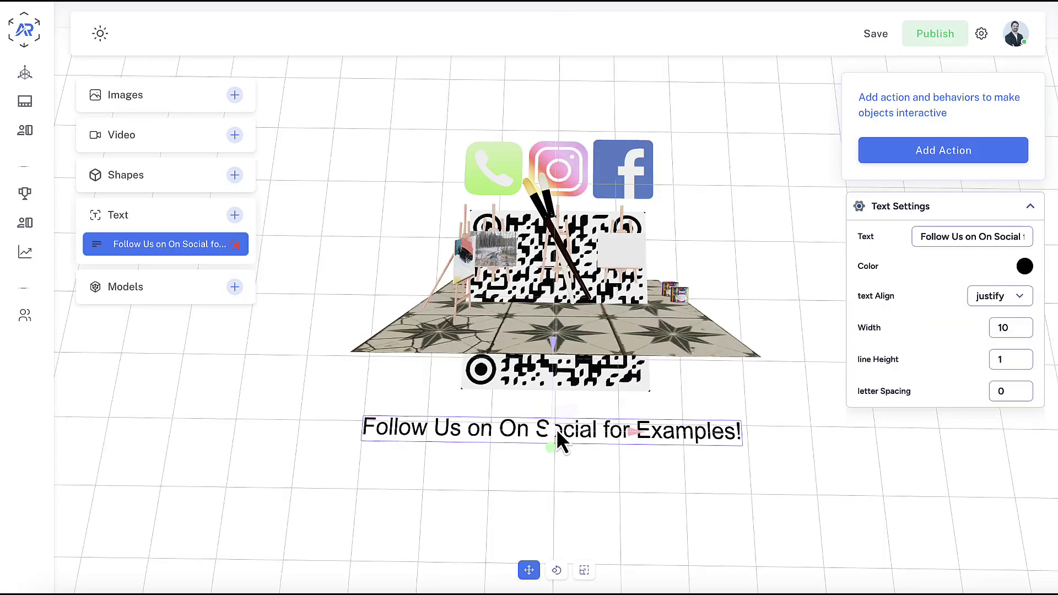
left_click_drag(553, 429, 568, 110)
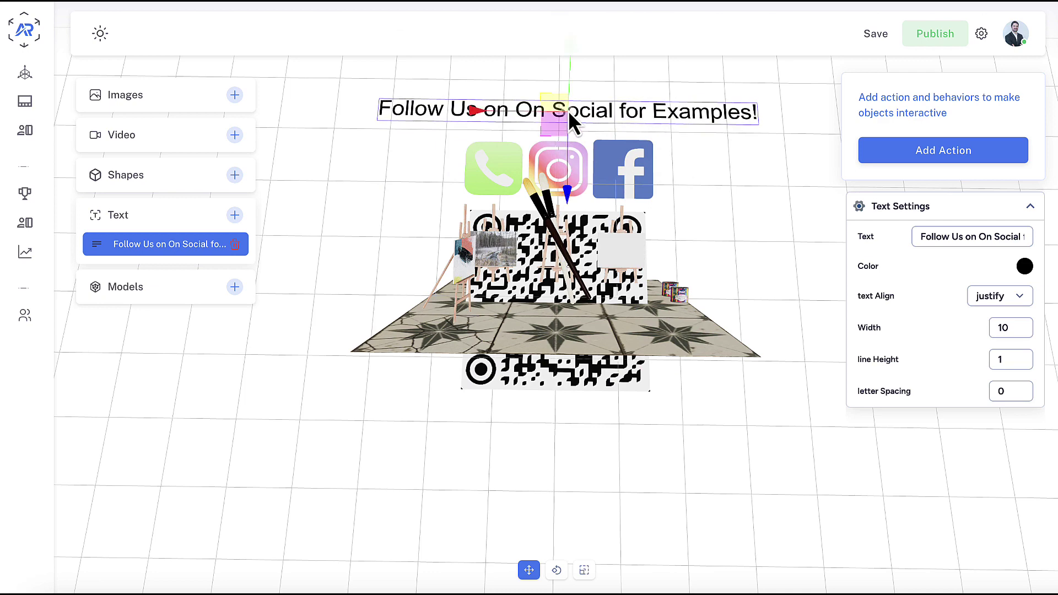
Add ArtLessons.mp4 from the video gallery to the scene.
left_click(122, 135)
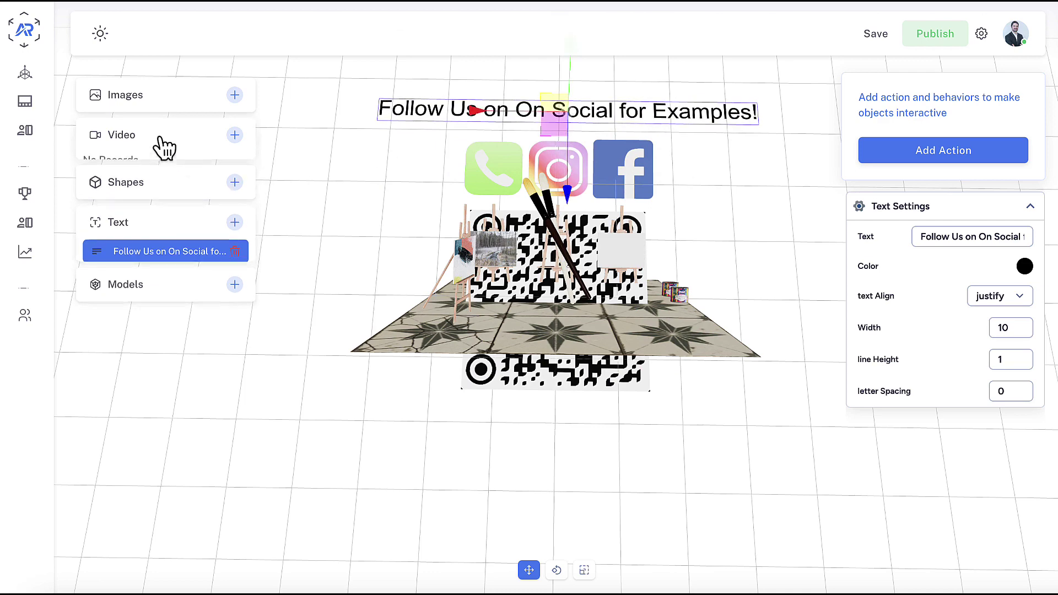
left_click(235, 136)
left_click(570, 111)
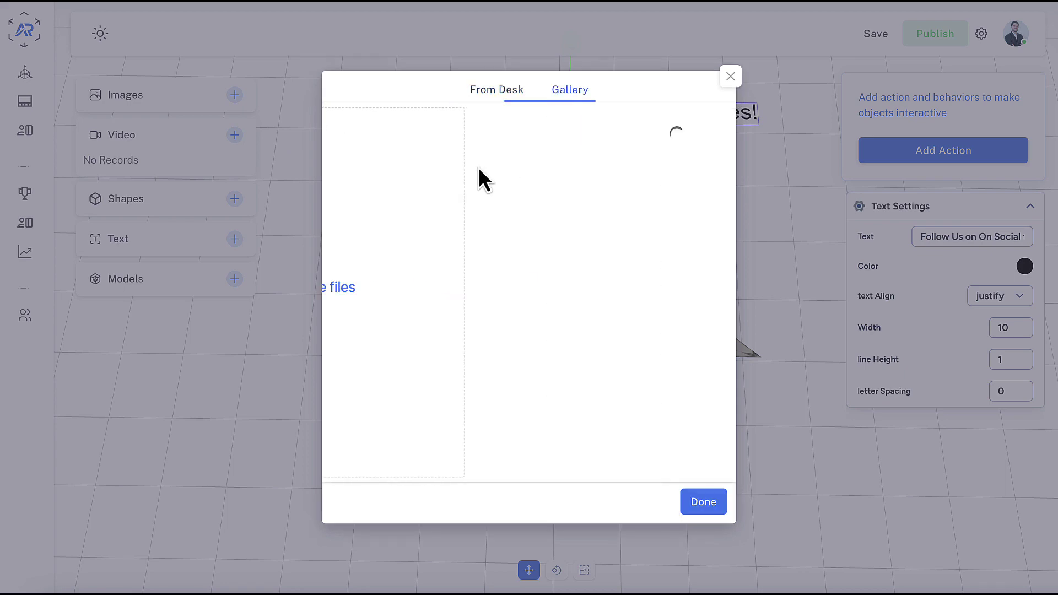
left_click(425, 175)
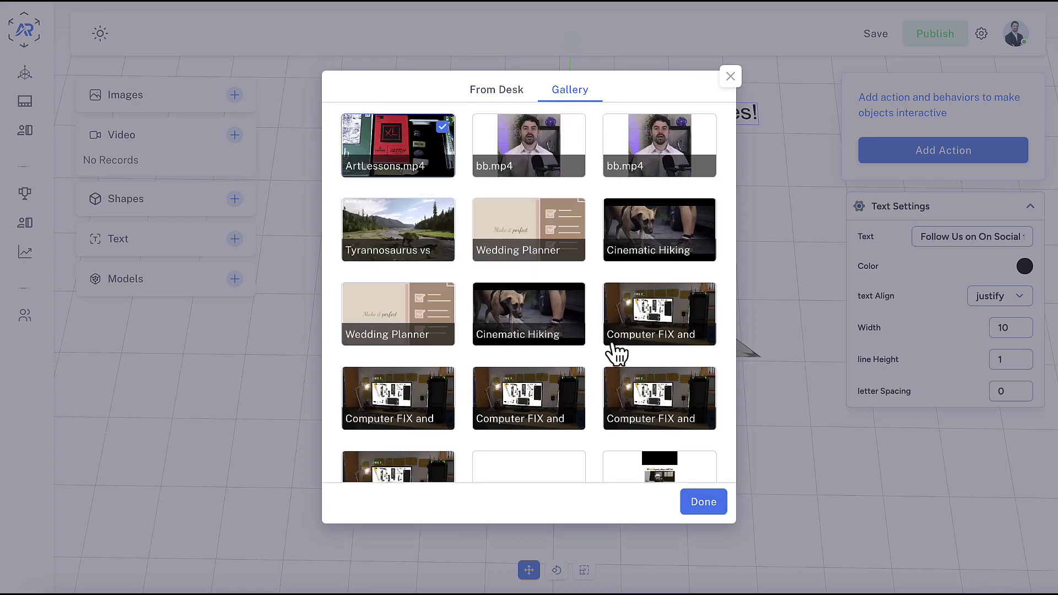
left_click(704, 502)
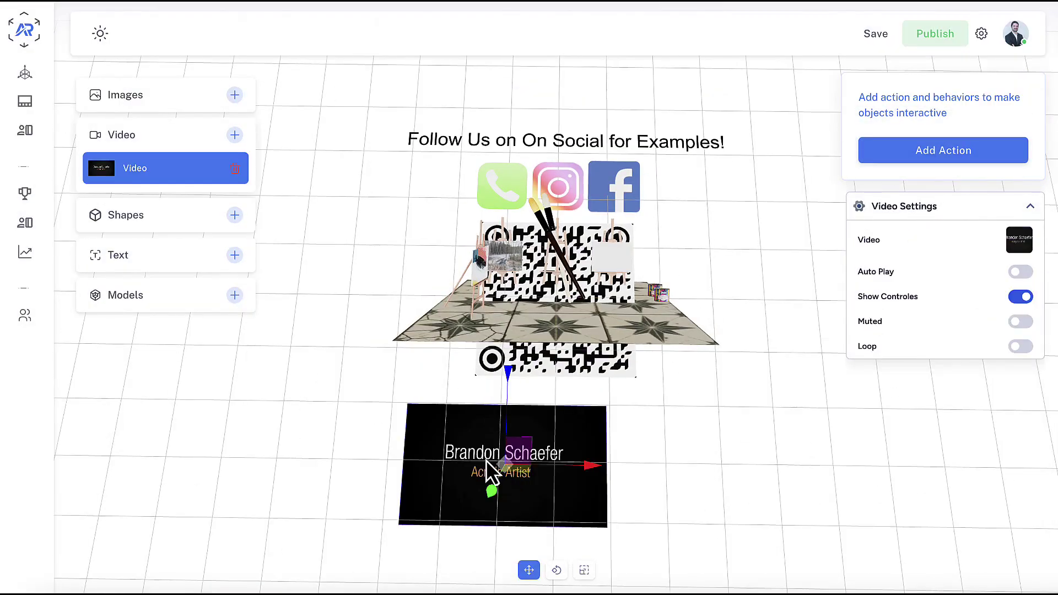
Move and angle the video, turn on Auto Play, then delete the video from the scene.
left_click_drag(509, 464, 360, 226)
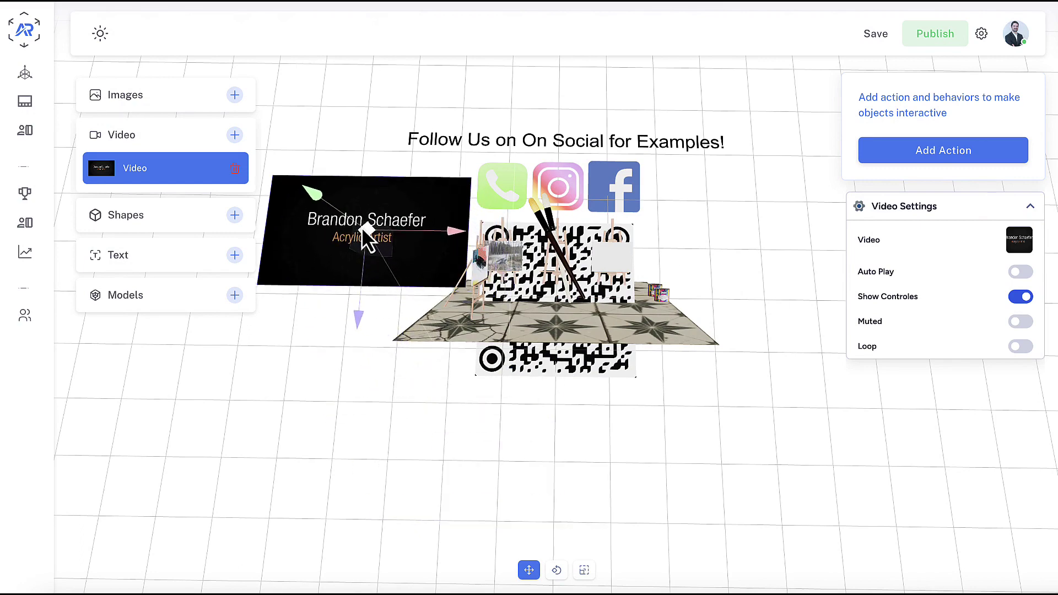
left_click(558, 570)
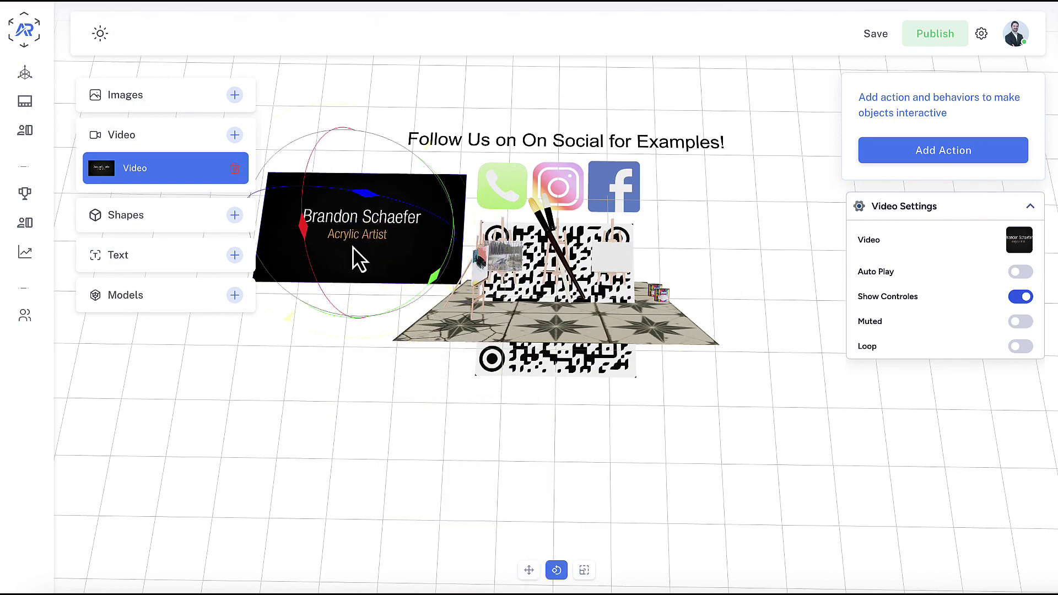
left_click_drag(299, 226, 301, 233)
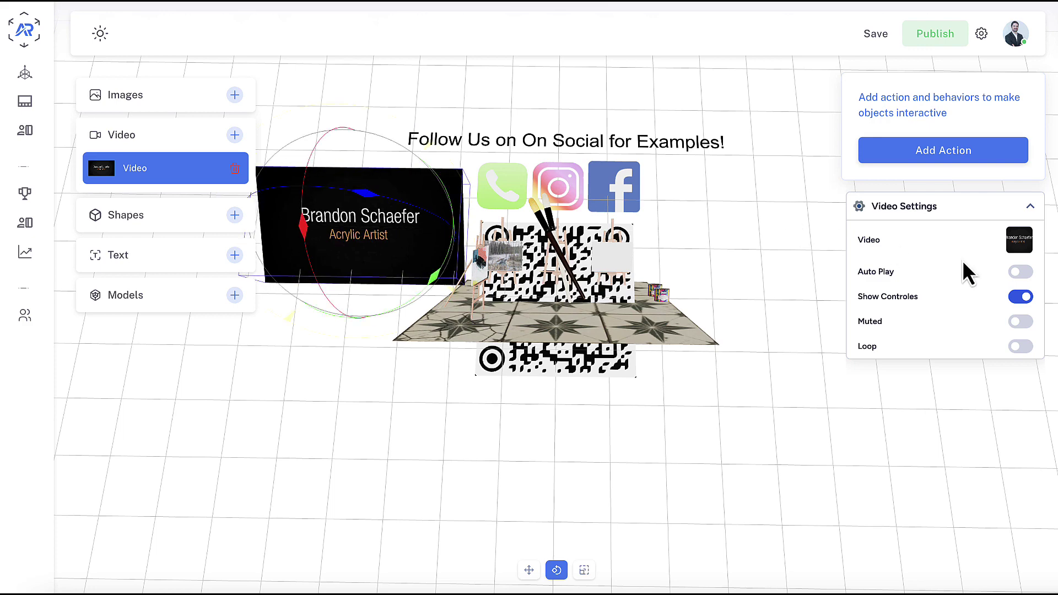
left_click(1021, 272)
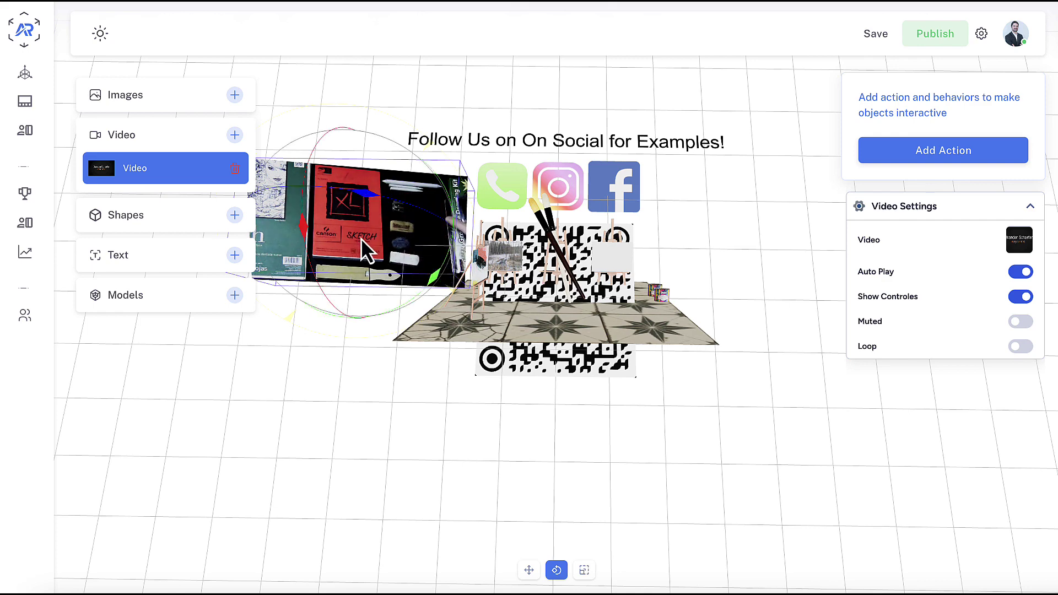
left_click(239, 173)
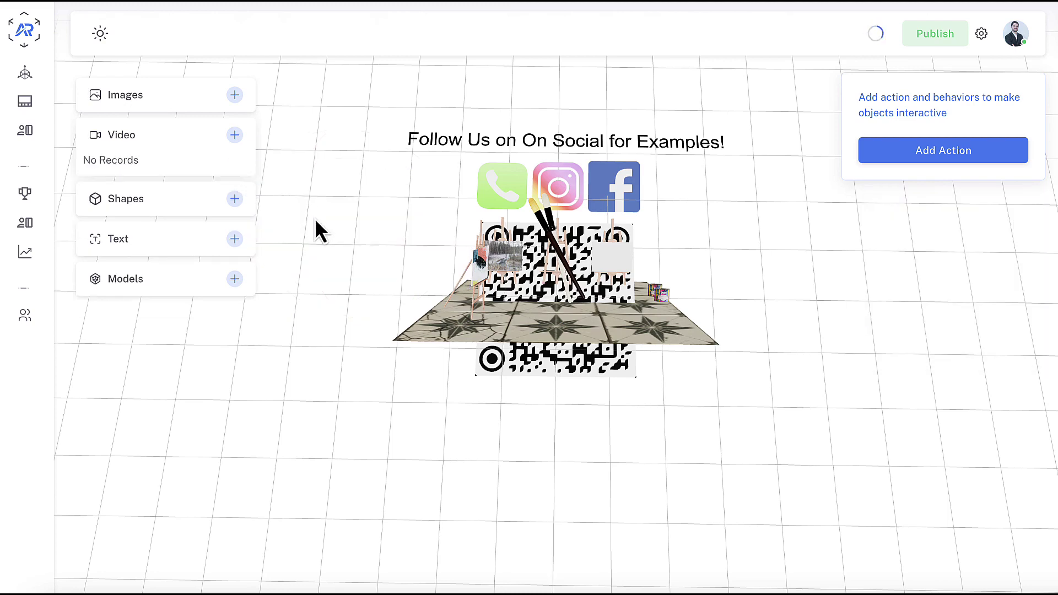
Preview the premium Blooming hibiscus animation, add it, and place it beside the tiled floor.
left_click(234, 279)
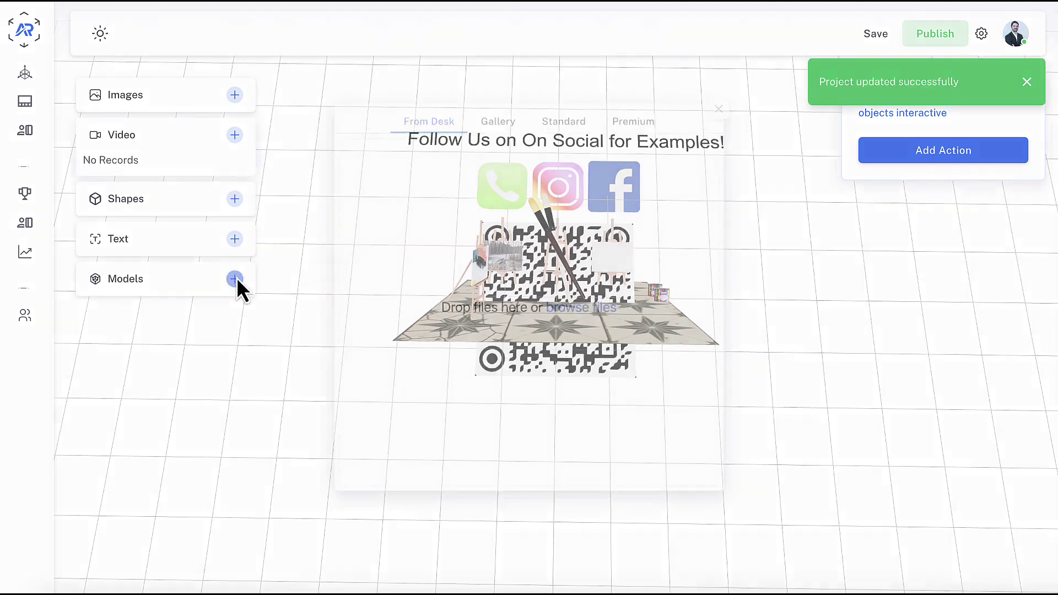
left_click(640, 110)
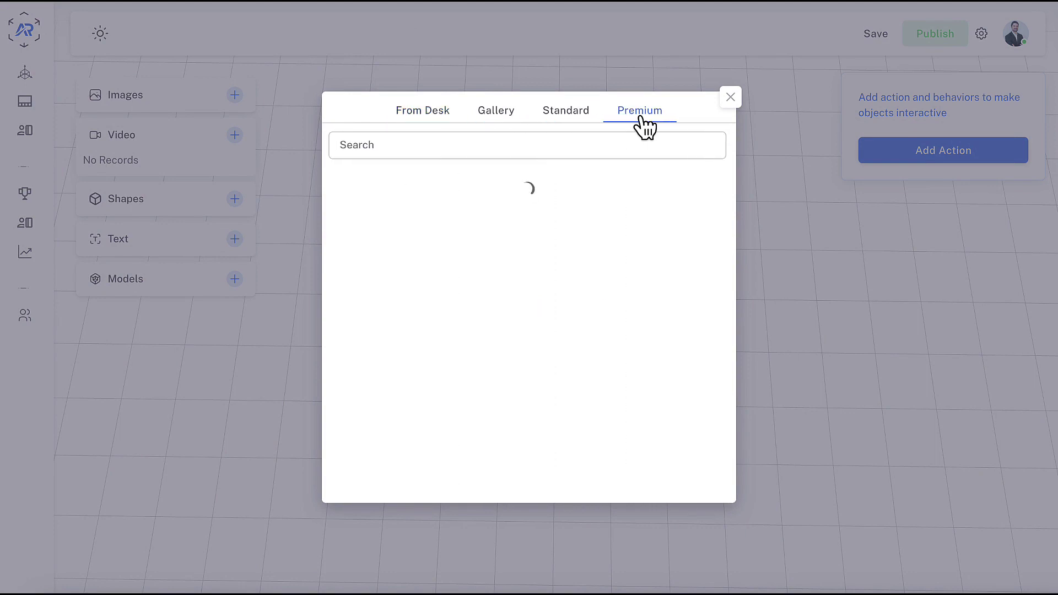
left_click(504, 145)
type("flower")
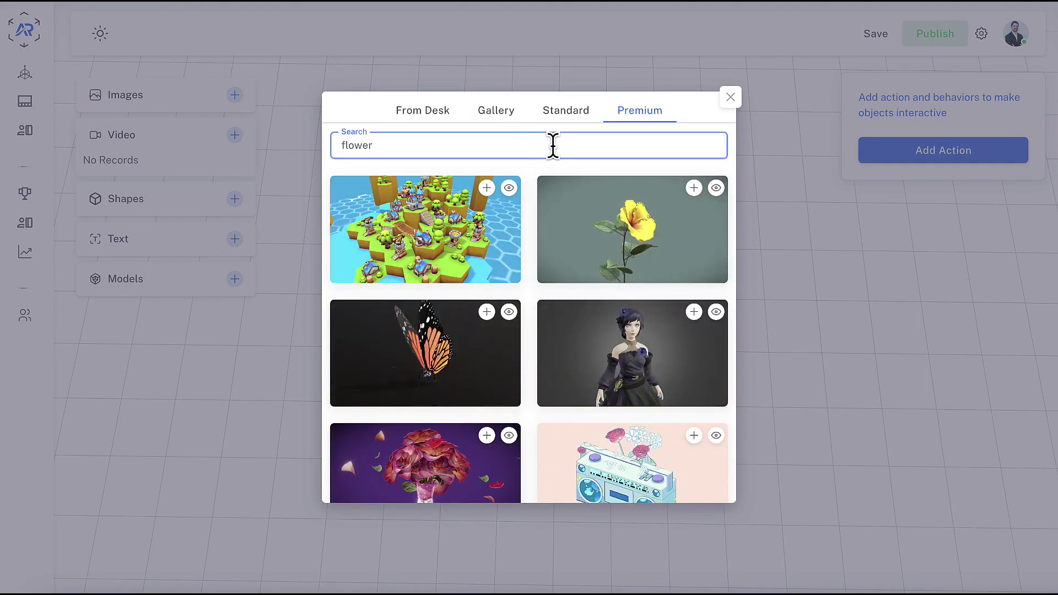
left_click(717, 189)
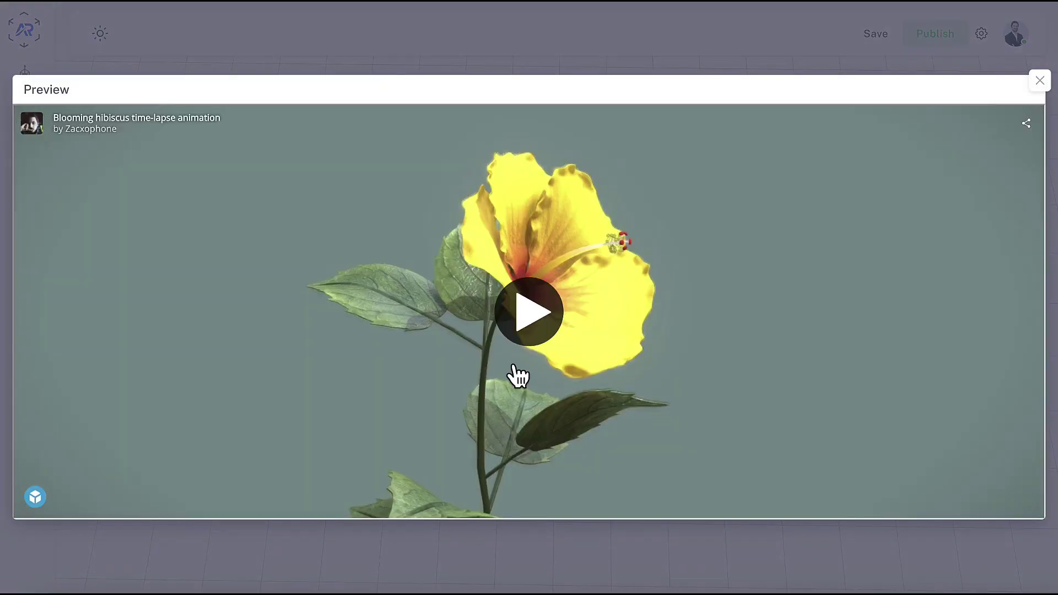
left_click(529, 315)
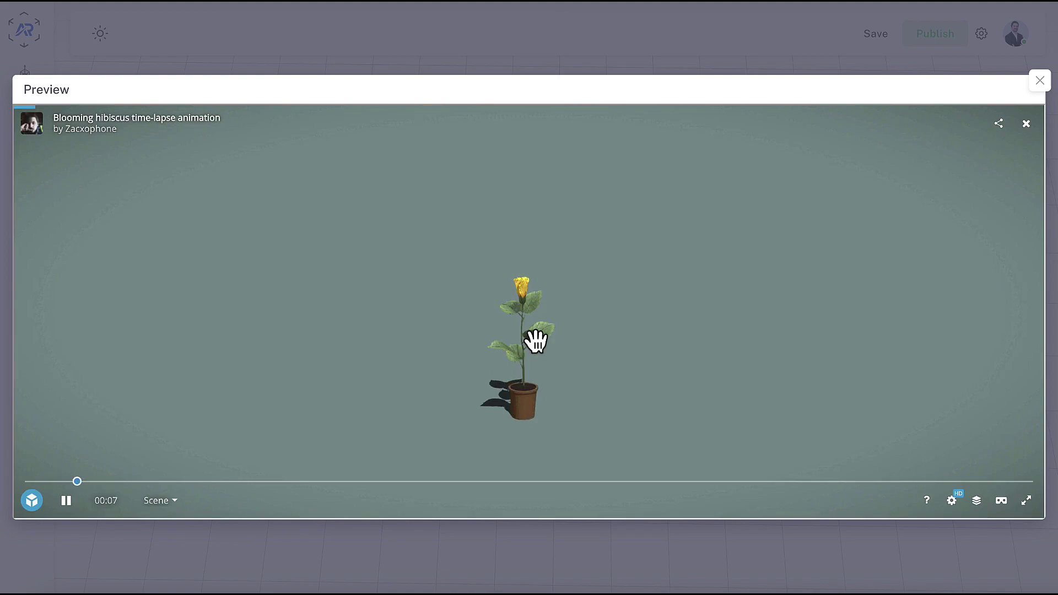
scroll(536, 340, "up", 5)
scroll(536, 340, "up", 3)
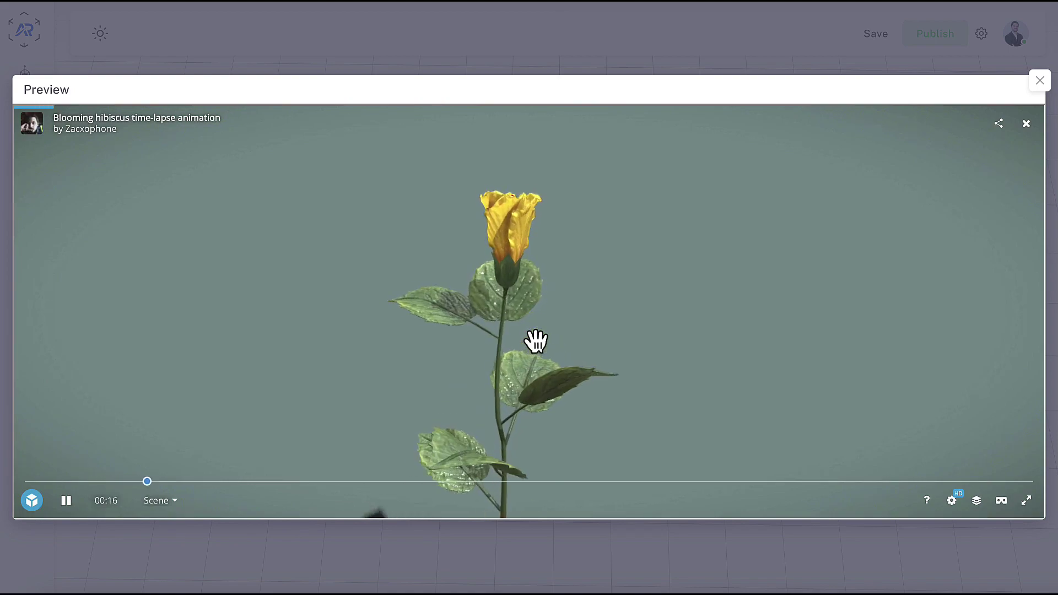
left_click(1039, 83)
left_click(693, 188)
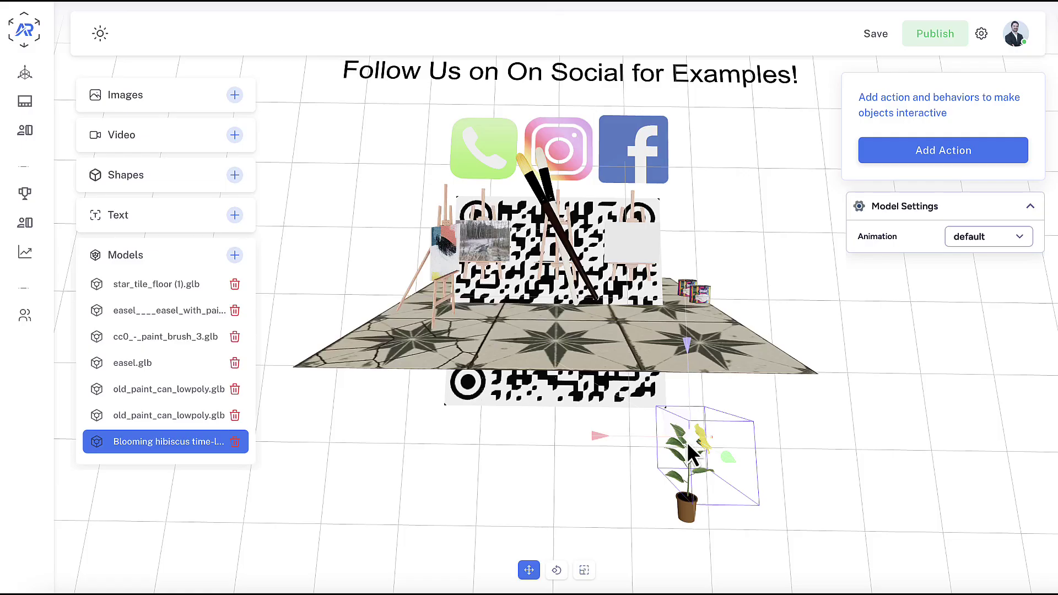
mouse_move(687, 441)
left_mouse_down()
mouse_move(815, 344)
mouse_move(760, 255)
left_mouse_up()
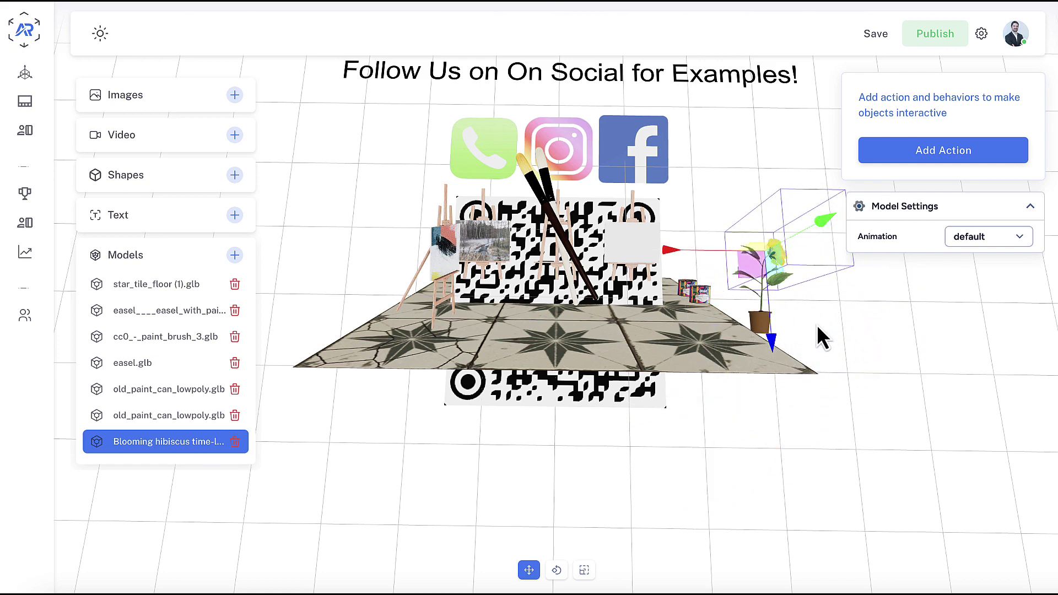
scroll(747, 373, "up", 4)
scroll(747, 372, "down", 6)
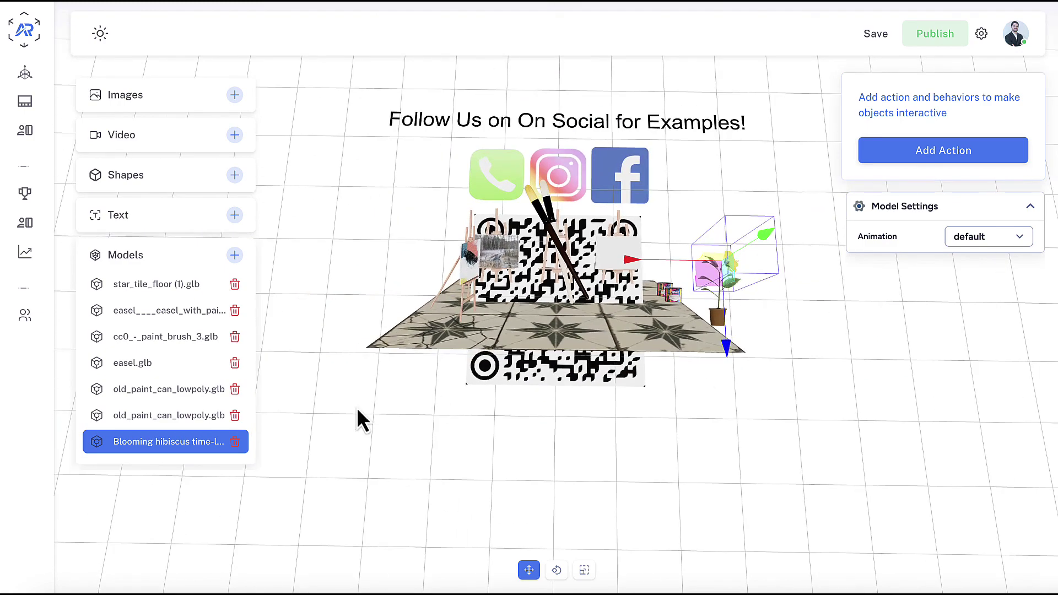
Delete the hibiscus model, publish Art, download its QR code, and return to Projects.
left_click(236, 442)
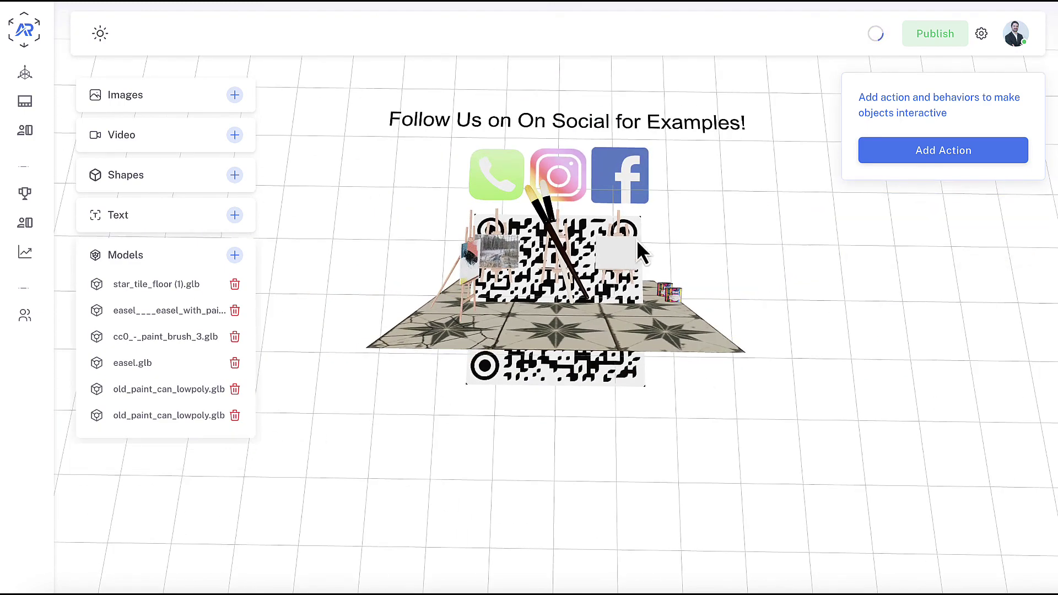
left_click(935, 33)
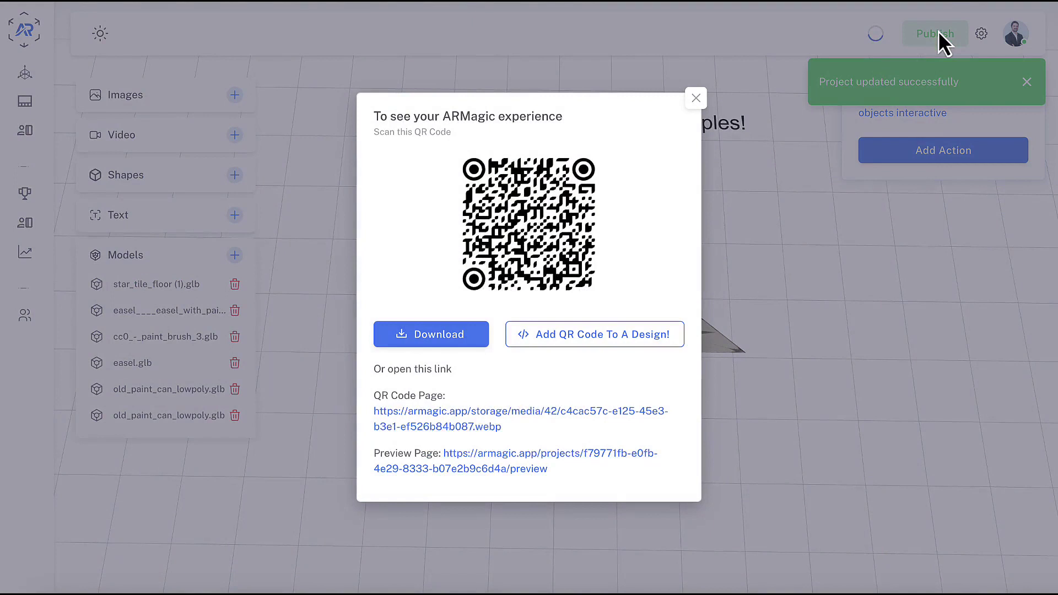
left_click(453, 337)
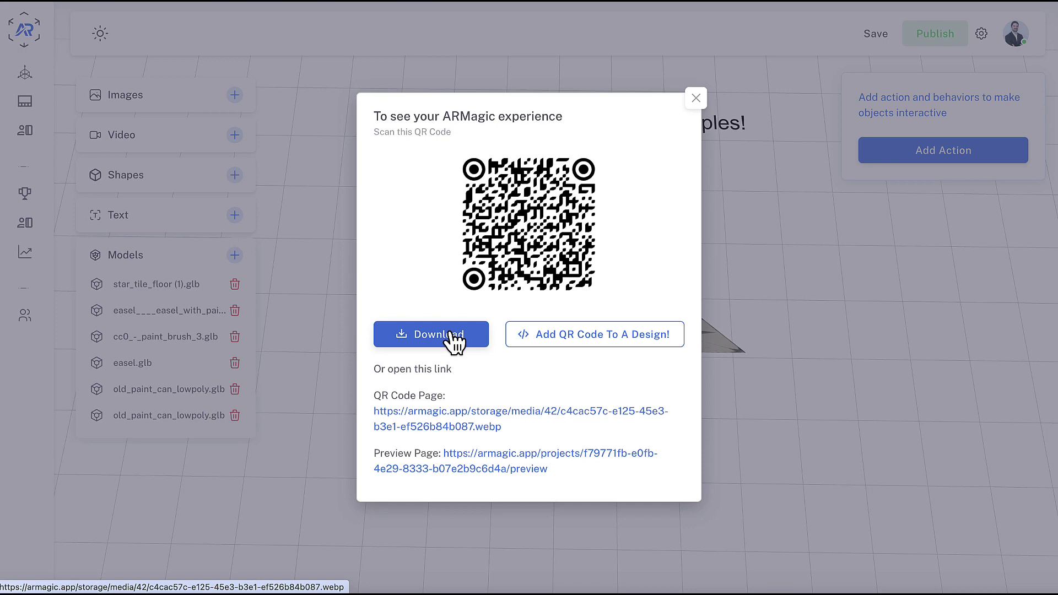
left_click(70, 69)
left_click(28, 75)
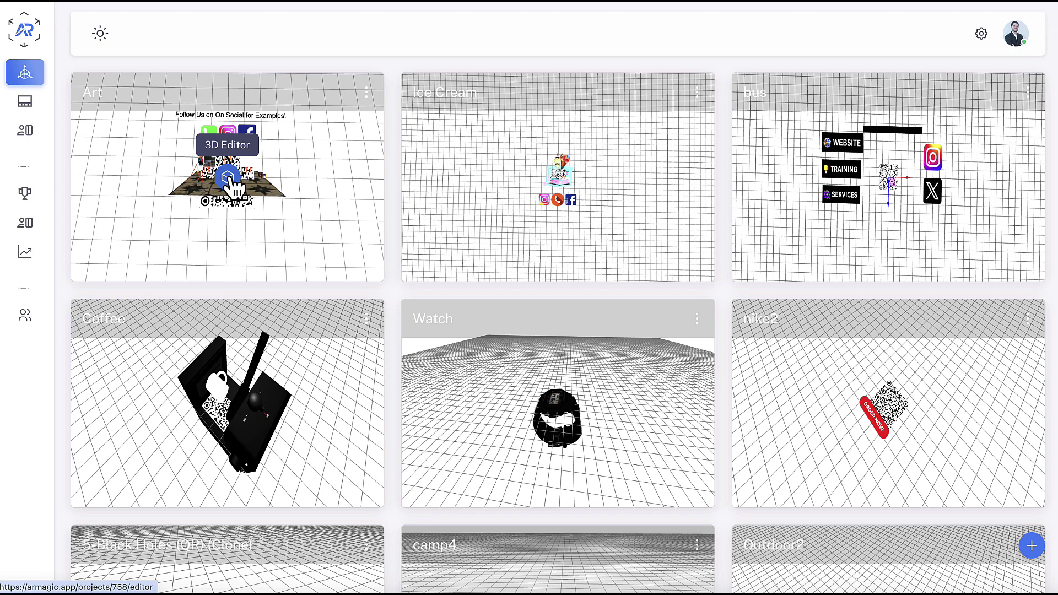
Republish the Art project from its editor and open the business-card Design Templates gallery for its QR code.
left_click(228, 178)
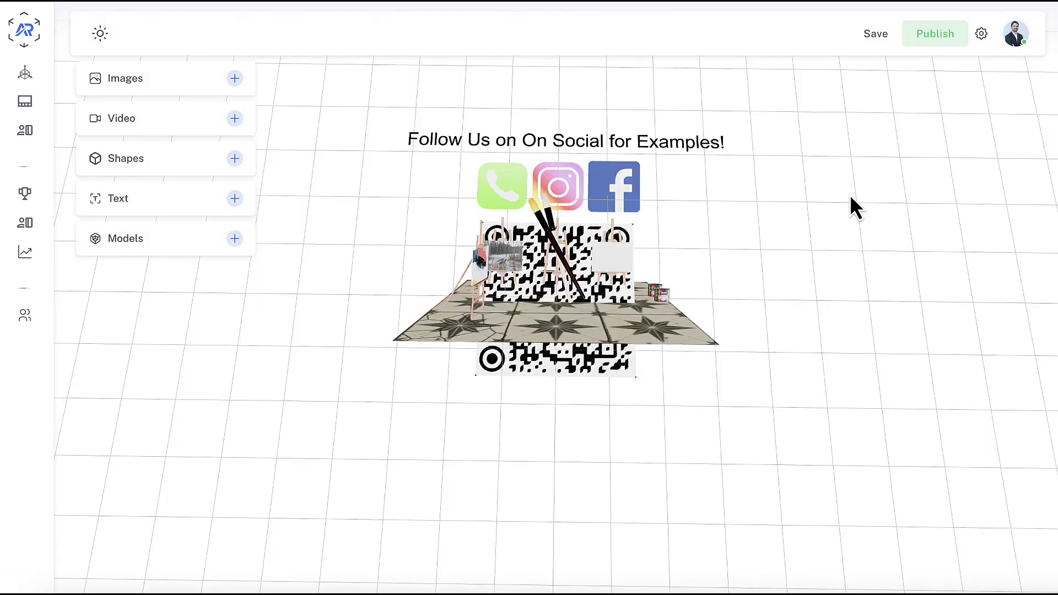
left_click(933, 33)
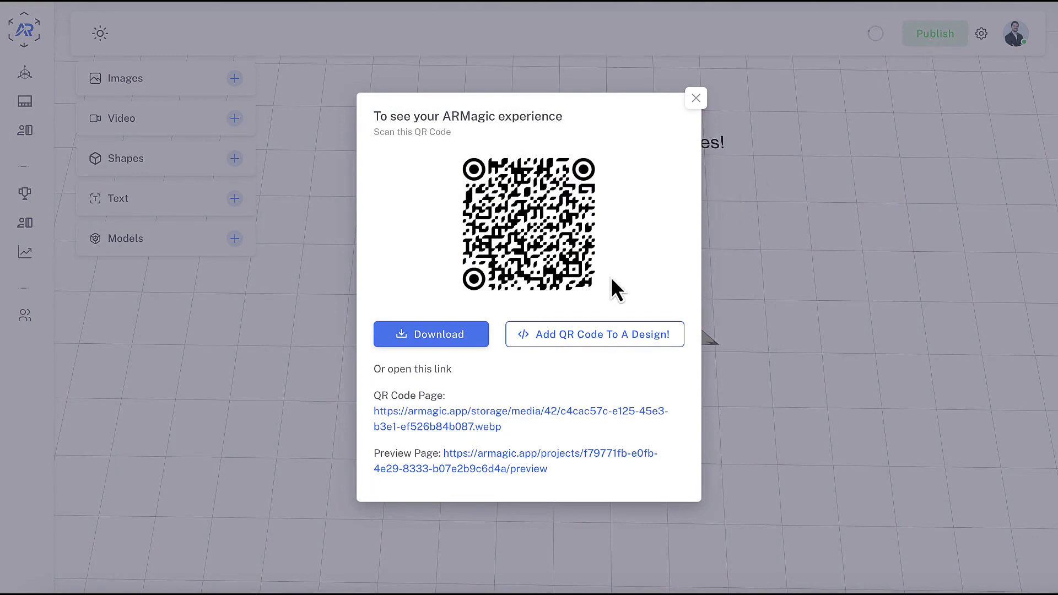
left_click(581, 338)
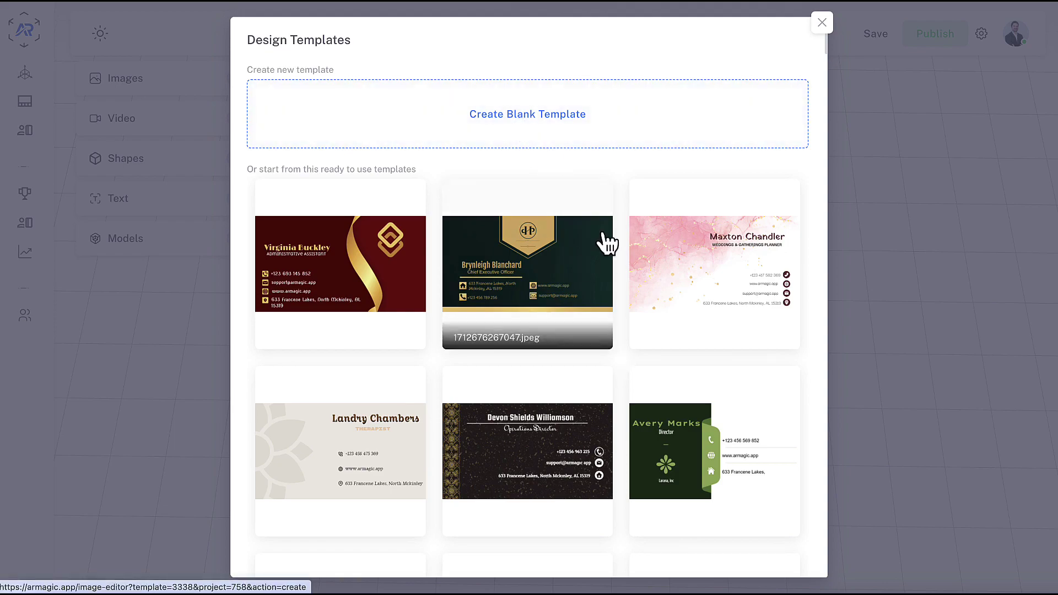
scroll(619, 268, "down", 10)
scroll(618, 268, "down", 5)
scroll(619, 268, "down", 5)
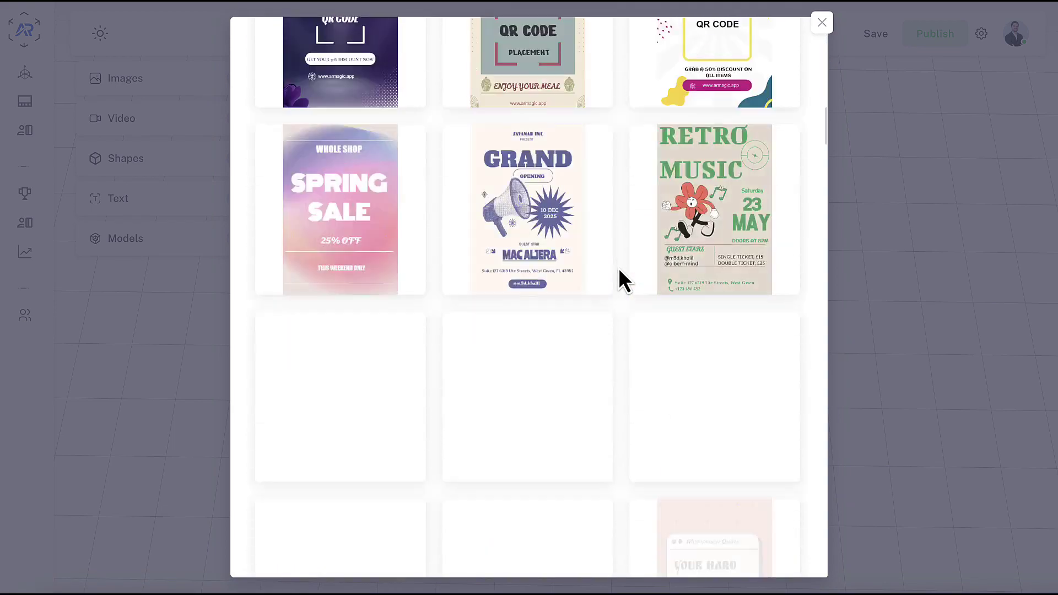
scroll(619, 268, "down", 5)
scroll(619, 267, "down", 5)
scroll(619, 268, "down", 5)
scroll(618, 268, "up", 10)
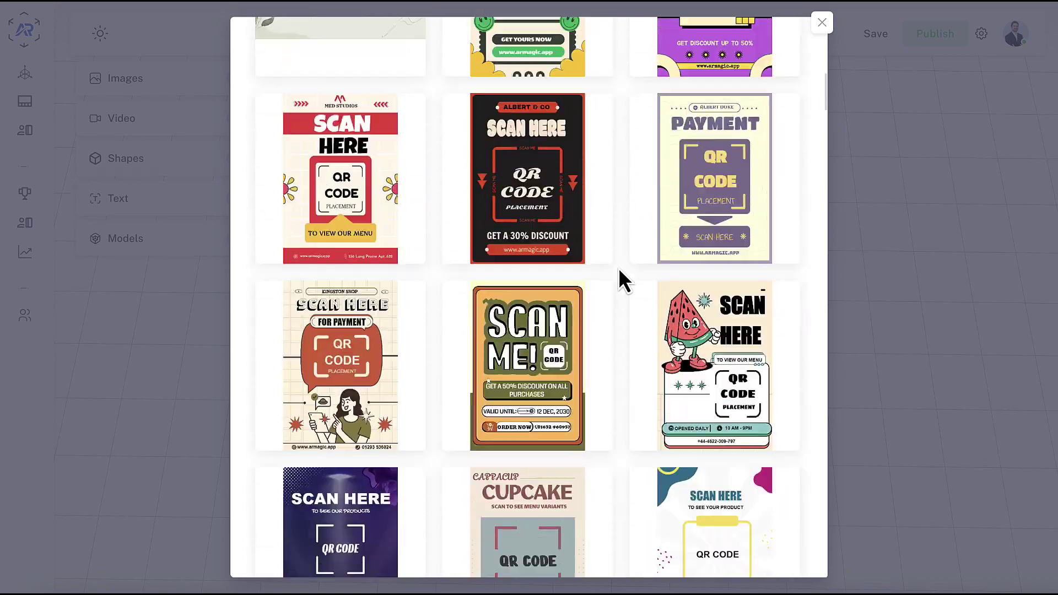
scroll(619, 267, "up", 5)
scroll(618, 269, "up", 2)
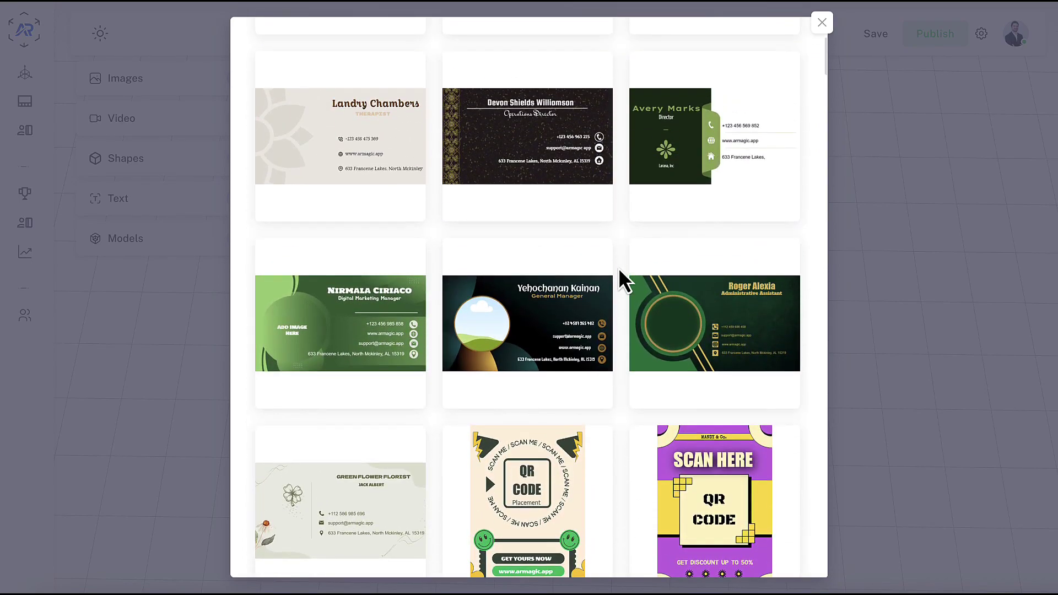
scroll(618, 268, "down", 1)
scroll(618, 268, "down", 1)
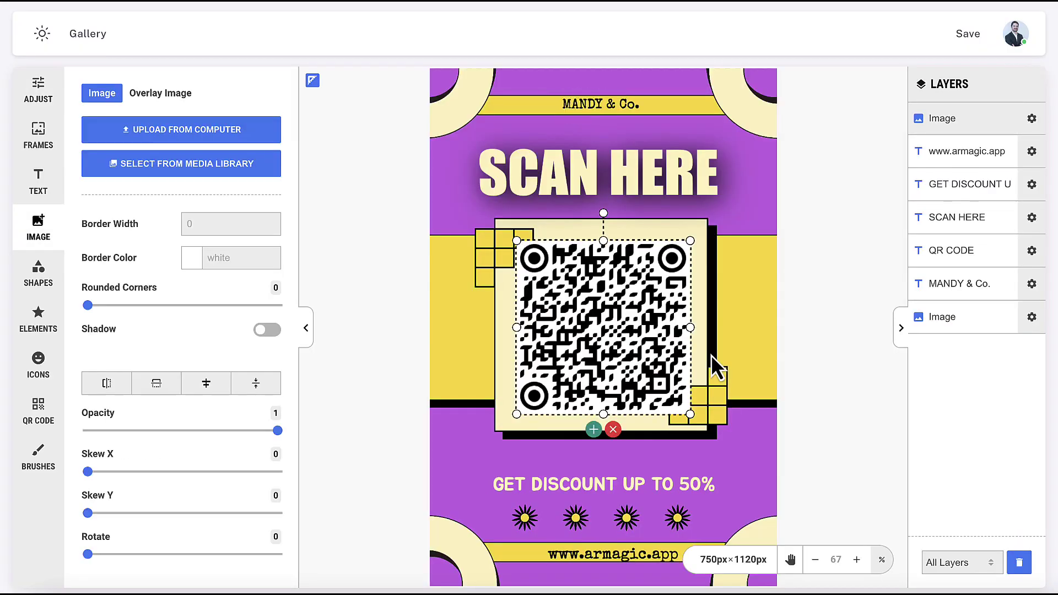
Nudge the QR code, adjust the SCAN HERE headline and its layer, and browse Shapes and Elements.
mouse_move(601, 331)
left_mouse_down()
mouse_move(597, 343)
mouse_move(603, 329)
left_mouse_up()
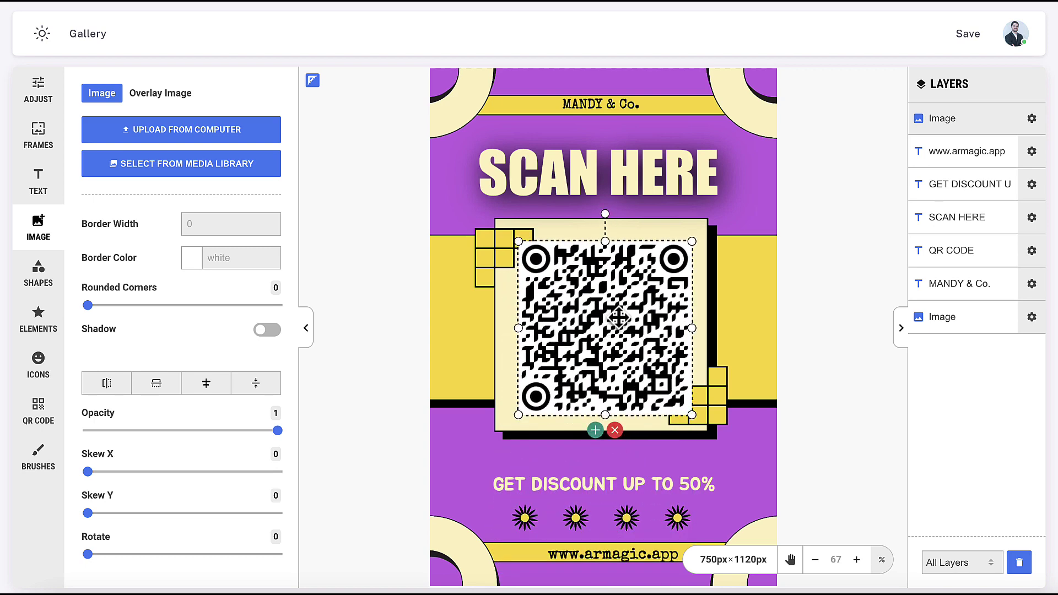
left_click(945, 218)
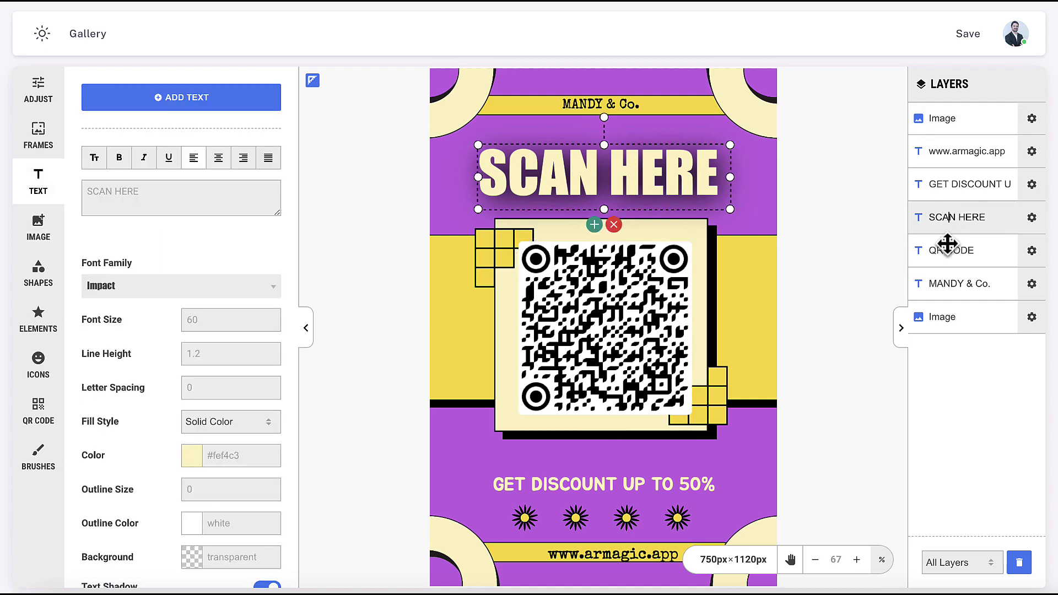
left_click_drag(657, 181, 661, 181)
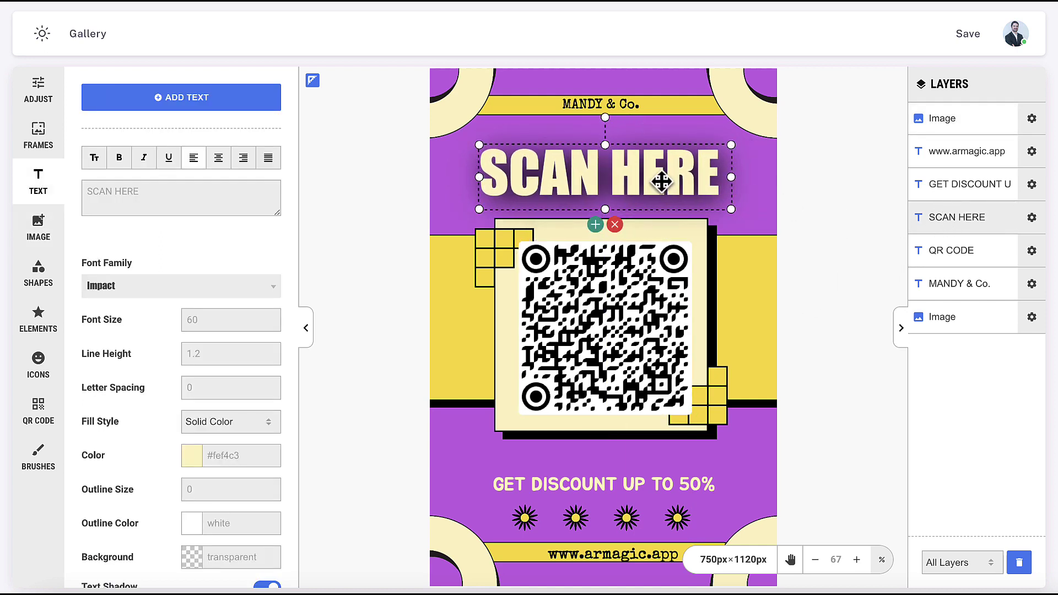
double_click(960, 217)
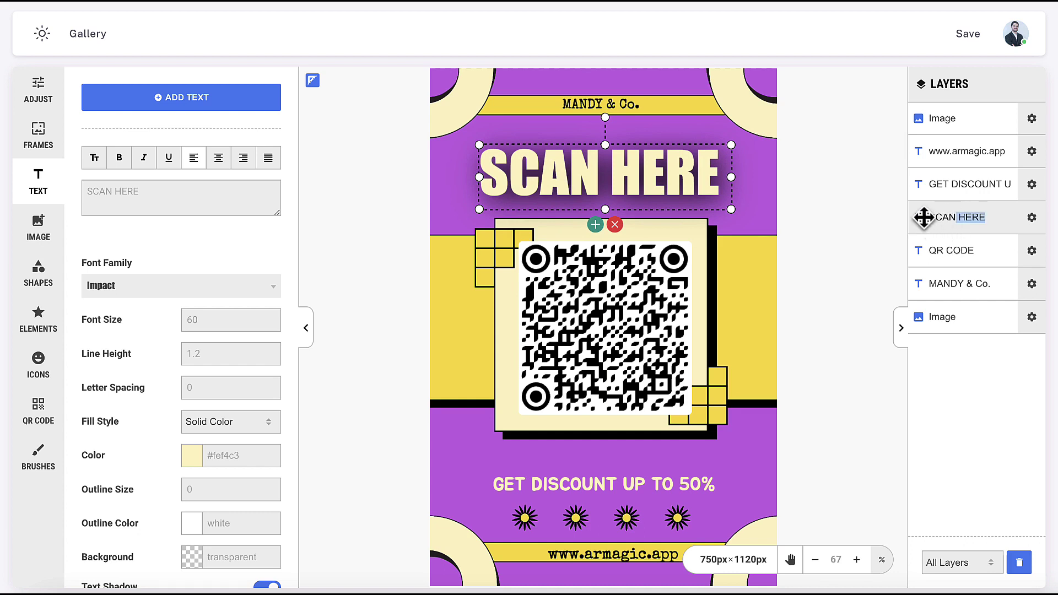
left_click_drag(925, 216, 924, 220)
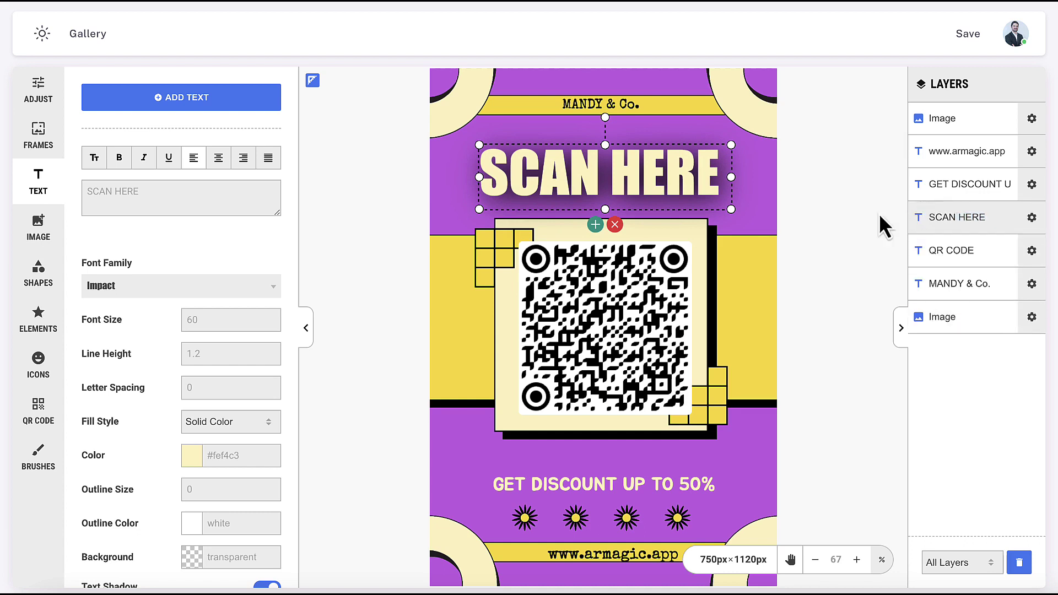
left_click(39, 273)
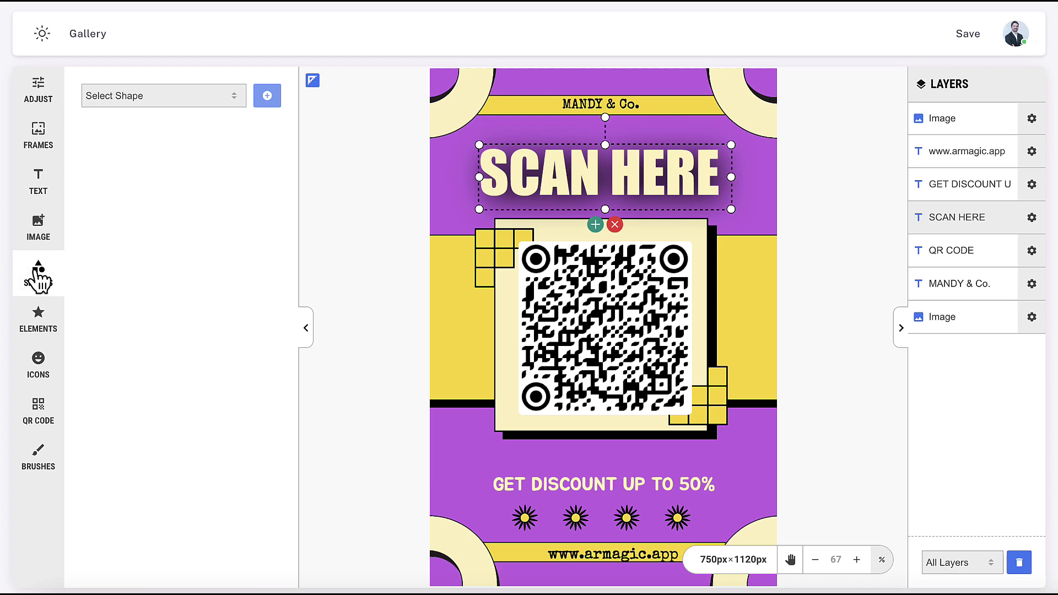
left_click(38, 323)
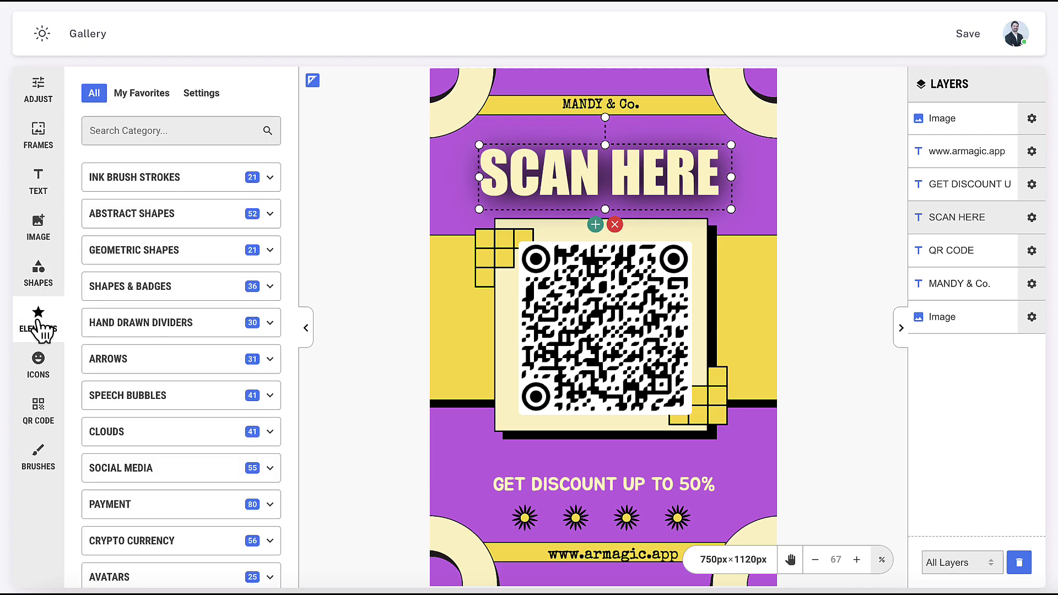
scroll(178, 343, "down", 5)
scroll(182, 344, "down", 3)
scroll(182, 344, "up", 5)
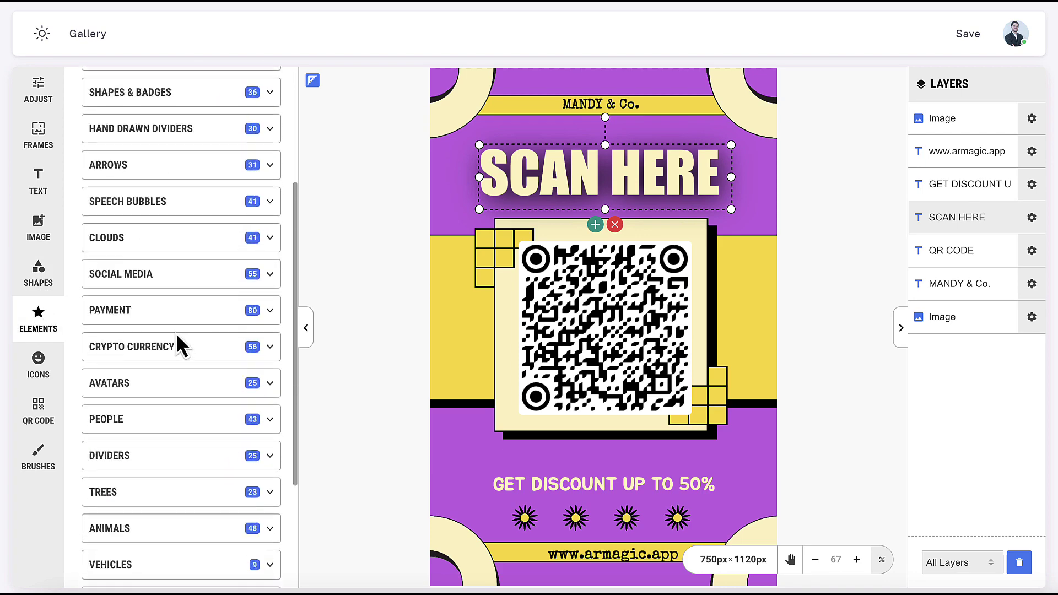
scroll(182, 339, "up", 4)
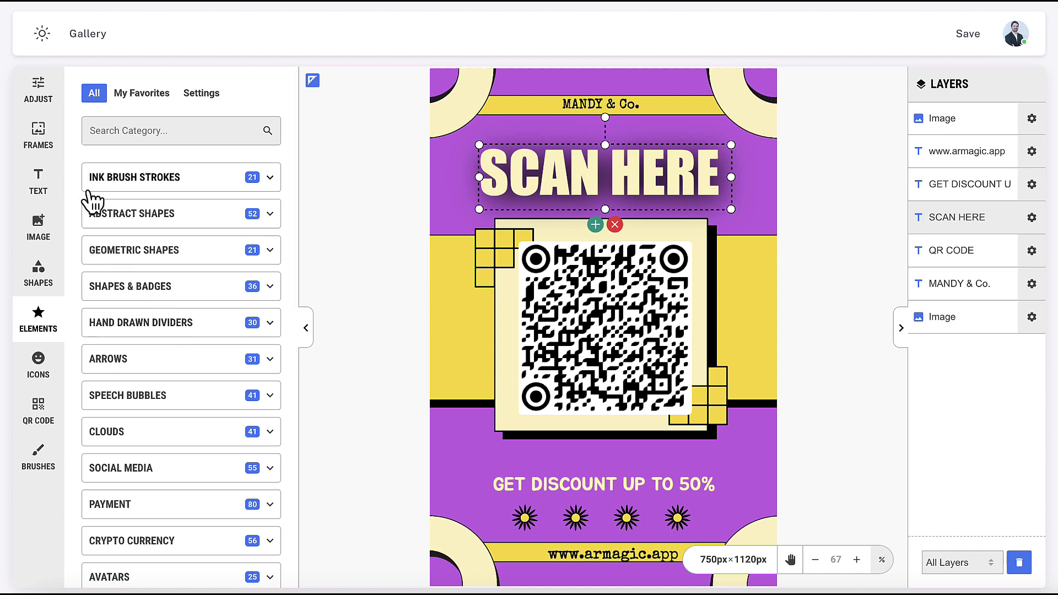
Save the flyer, rotate and shift the watch model right, and move the sneakers off the QR code.
left_click(974, 34)
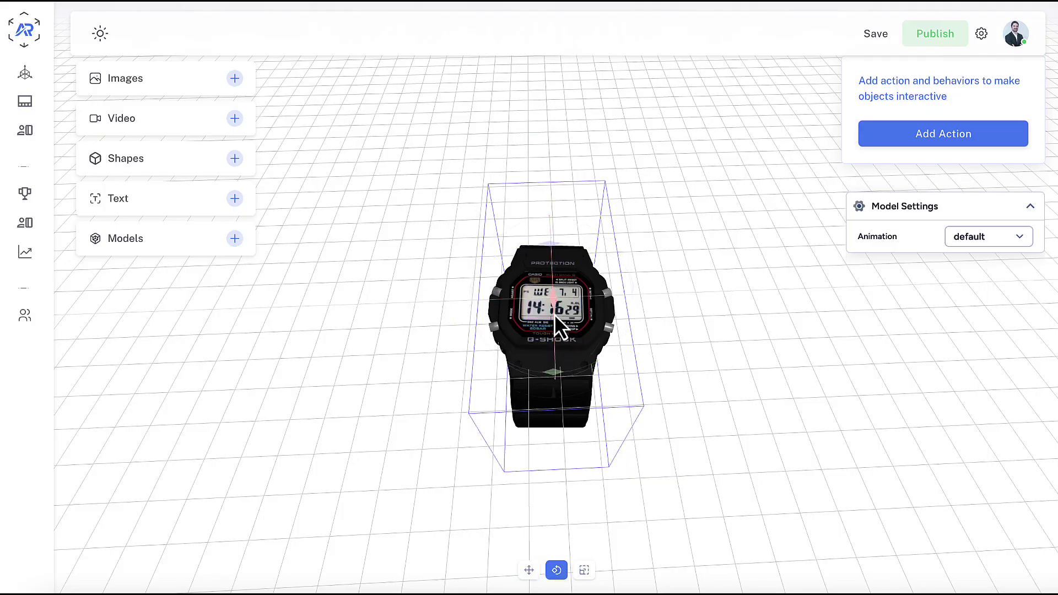
mouse_move(553, 299)
left_mouse_down()
mouse_move(555, 318)
mouse_move(550, 298)
left_mouse_up()
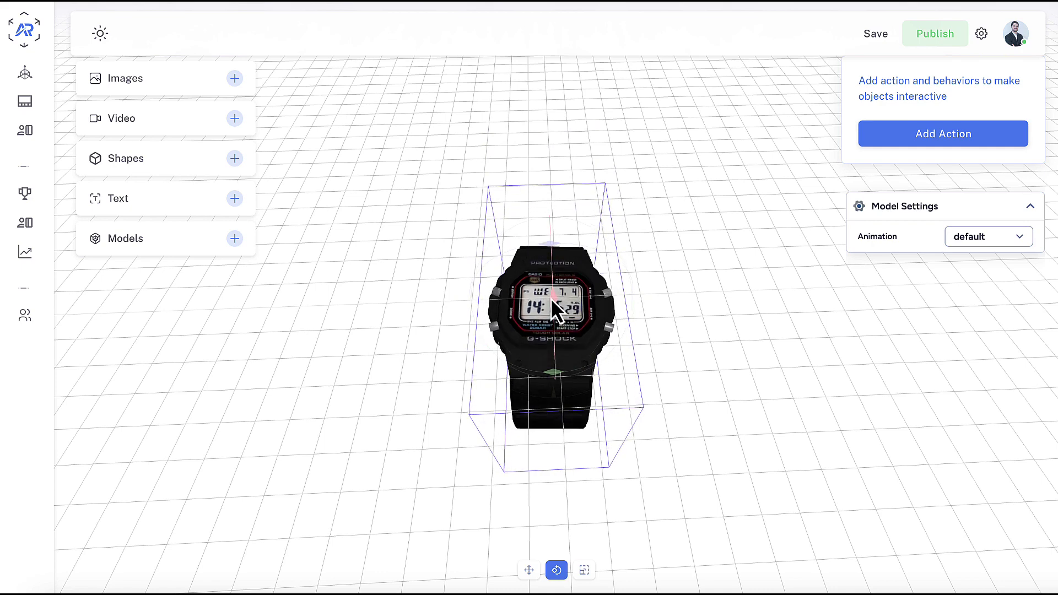
left_click(530, 570)
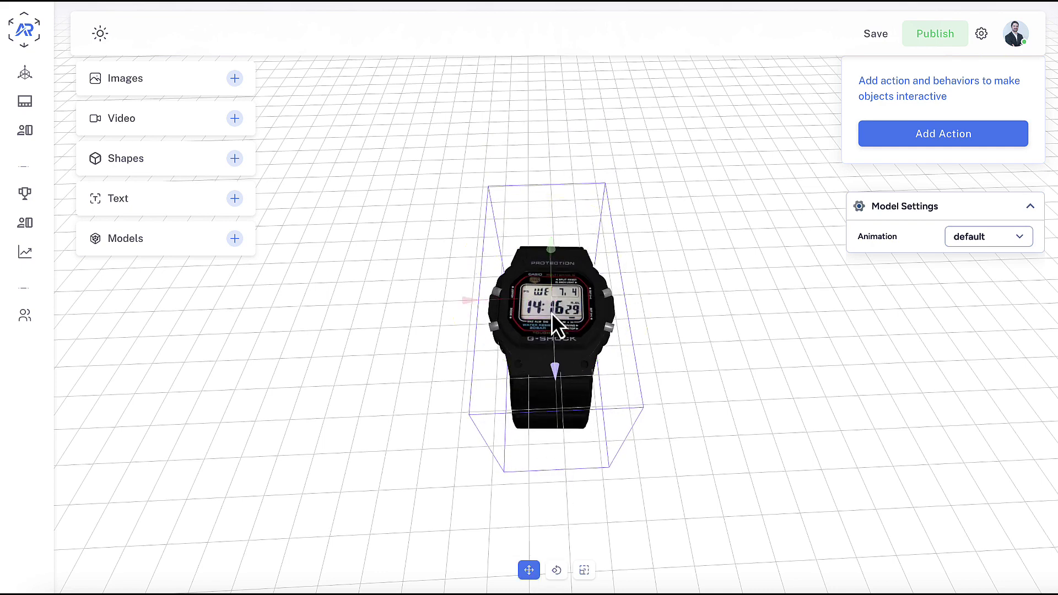
left_click_drag(551, 300, 569, 298)
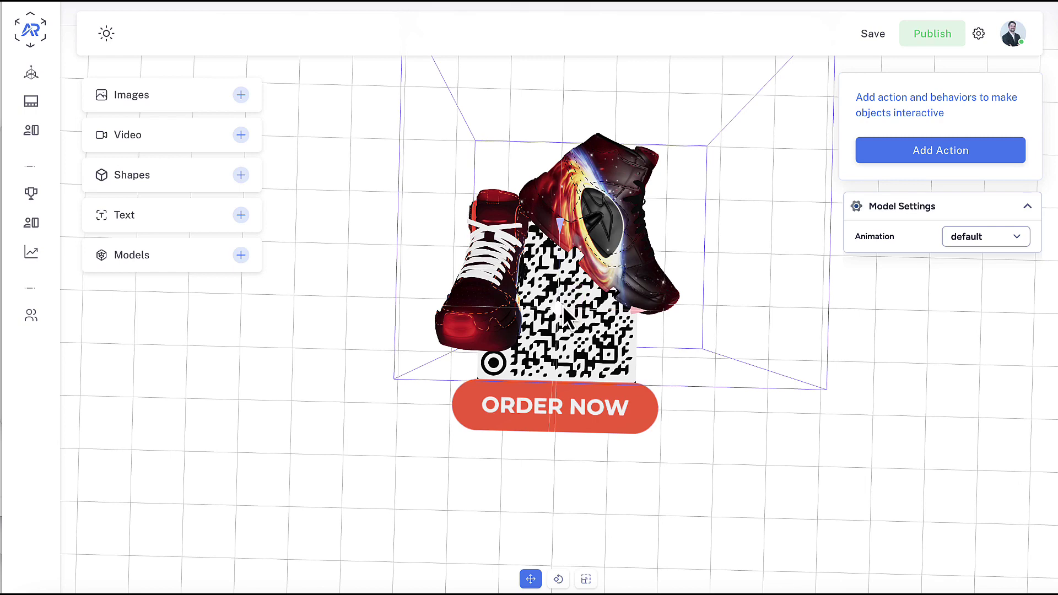
mouse_move(562, 318)
left_mouse_down()
mouse_move(765, 347)
mouse_move(550, 332)
left_mouse_up()
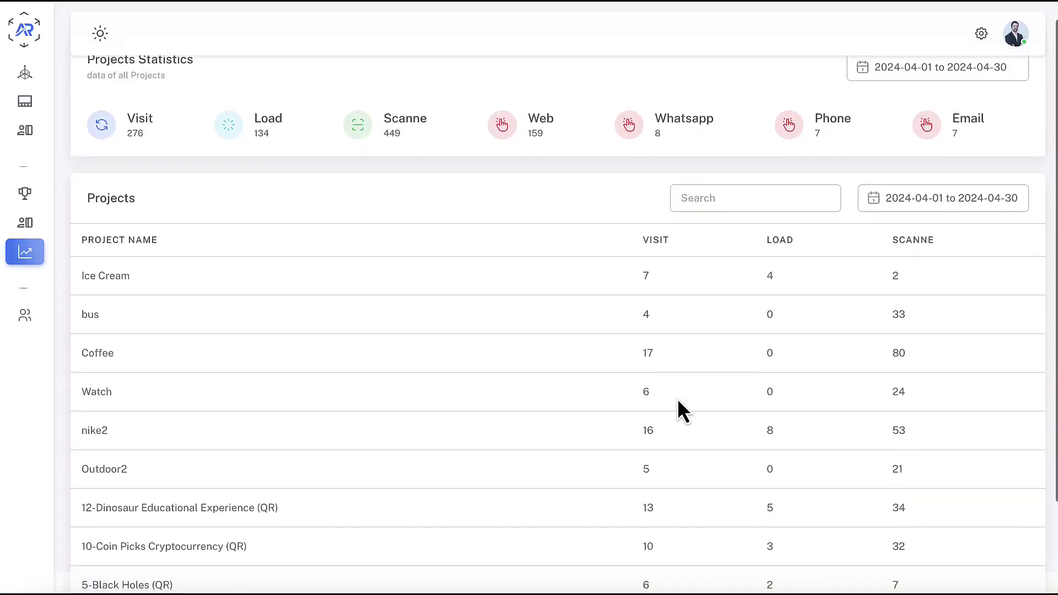
scroll(677, 398, "down", 3)
scroll(677, 398, "down", 1)
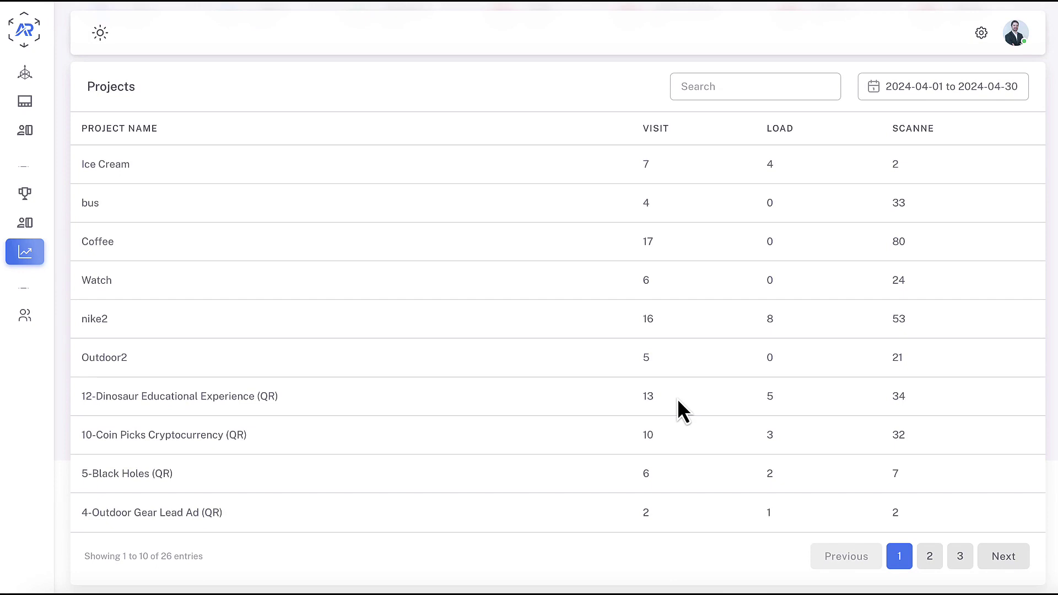